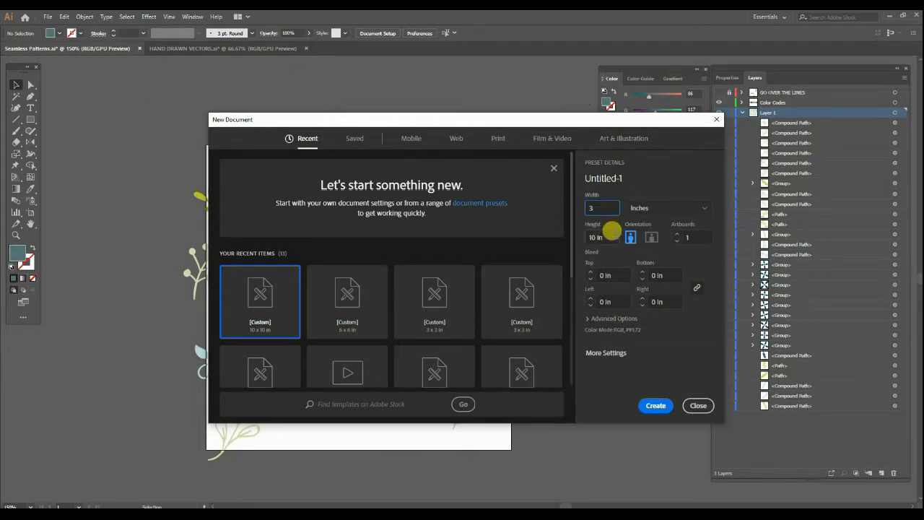
Create a new 3 x 3 inch document named Seamless Patterns.
type("3")
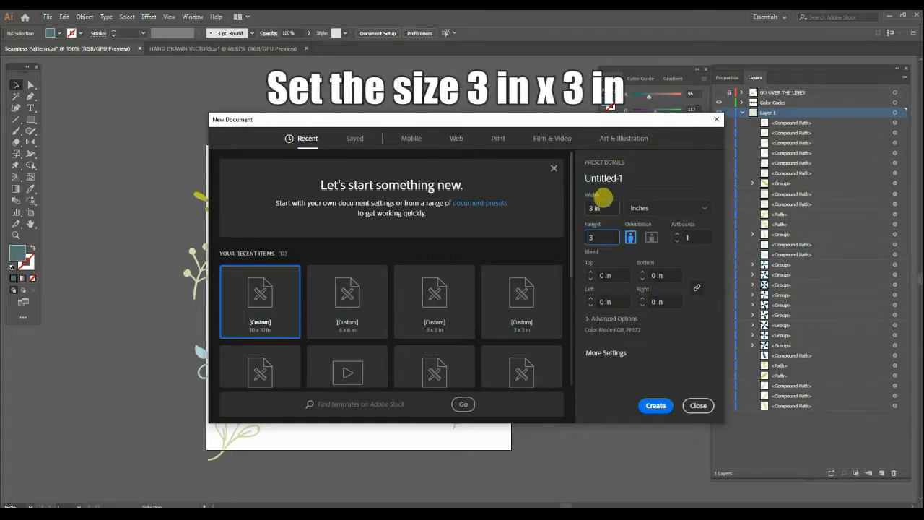
left_click(603, 208)
left_click(649, 209)
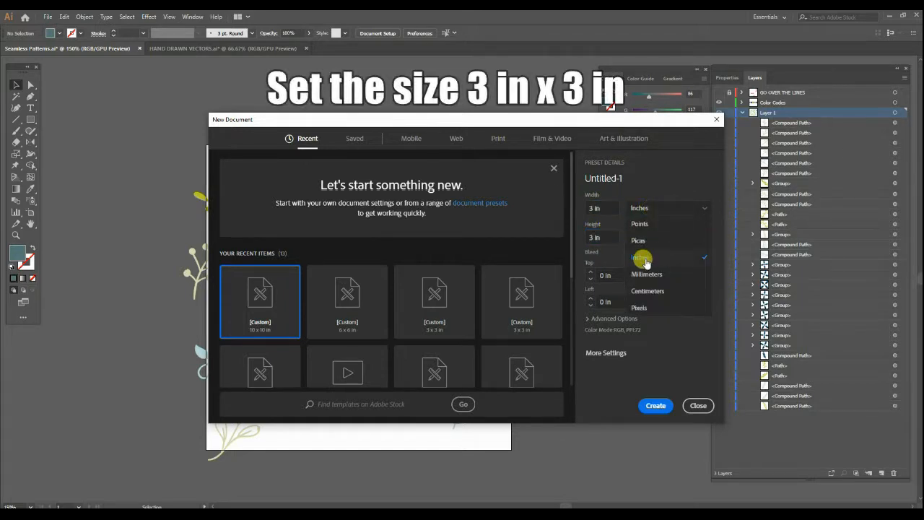
left_click(687, 175)
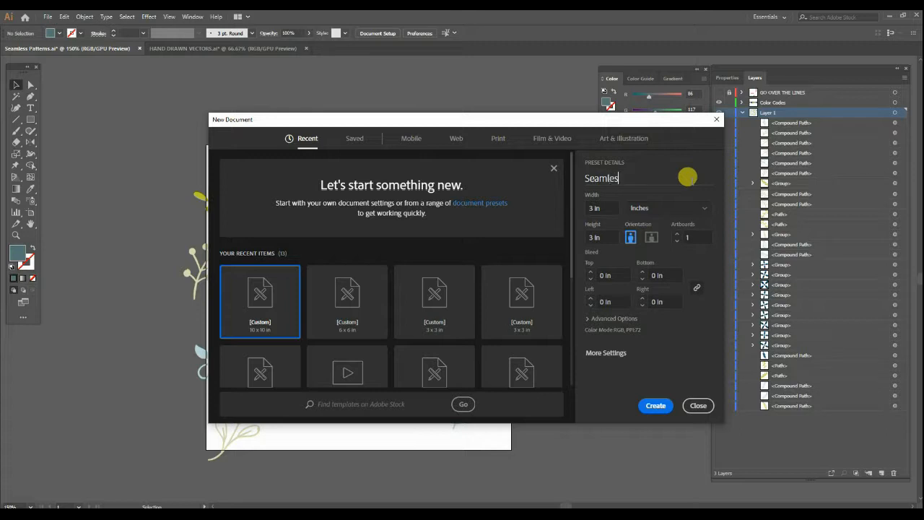
type("ns")
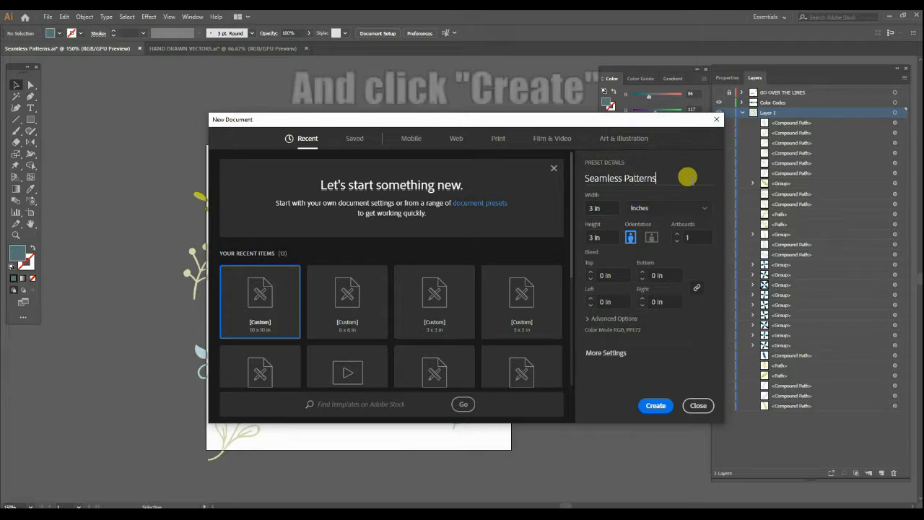
left_click(655, 406)
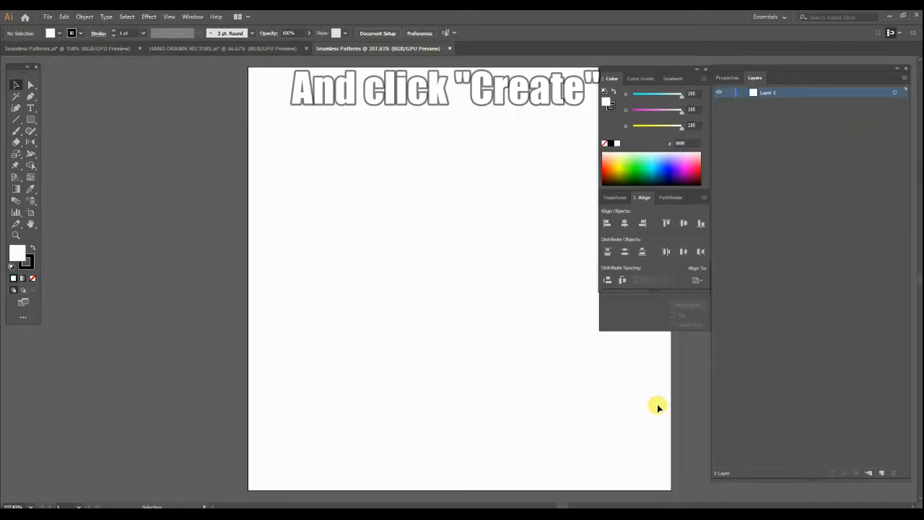
Switch to the existing Seamless Patterns document with the botanical motifs and show its GO OVER THE LINES layer.
key("space")
left_click_drag(402, 375, 352, 334)
scroll(336, 370, "down", 3)
key("space")
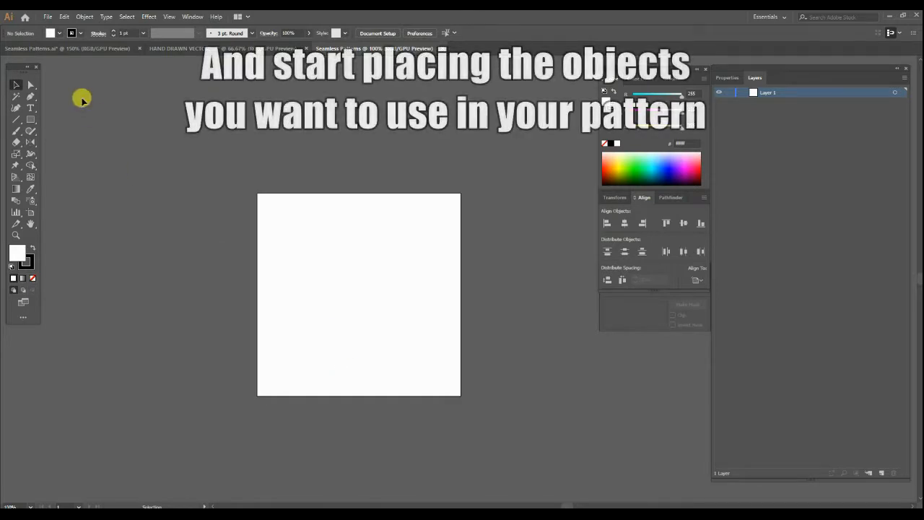
left_click(78, 47)
key("space")
mouse_move(371, 213)
left_mouse_down()
mouse_move(407, 192)
mouse_move(376, 214)
left_mouse_up()
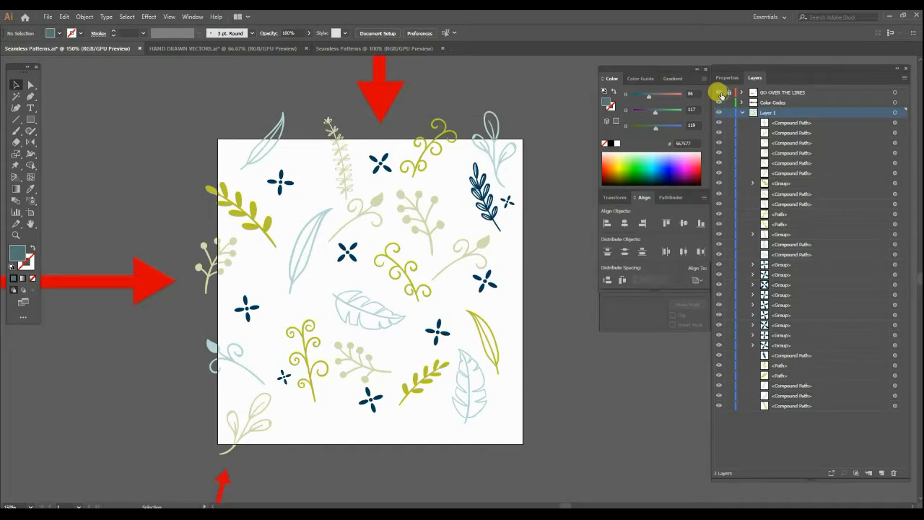
left_click_drag(351, 251, 377, 263)
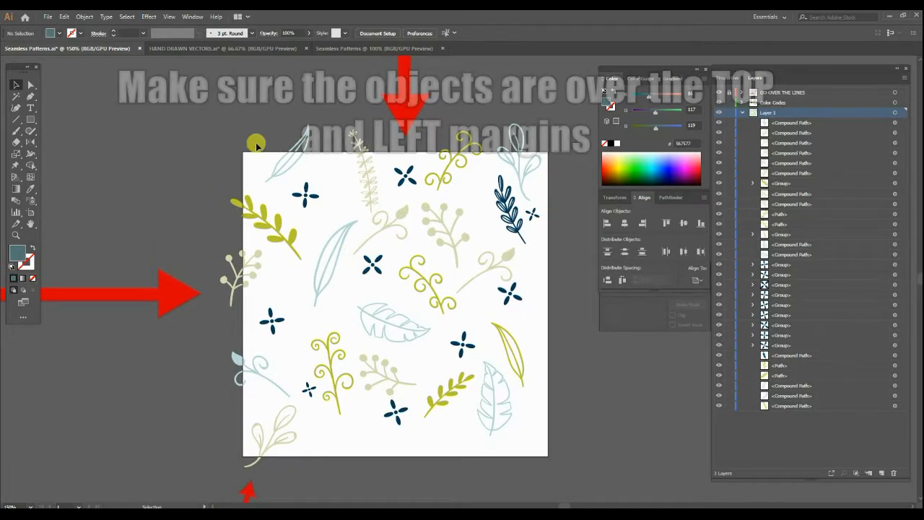
left_click_drag(423, 122, 388, 156)
scroll(343, 155, "up", 2)
scroll(389, 166, "down", 1)
scroll(408, 161, "down", 1)
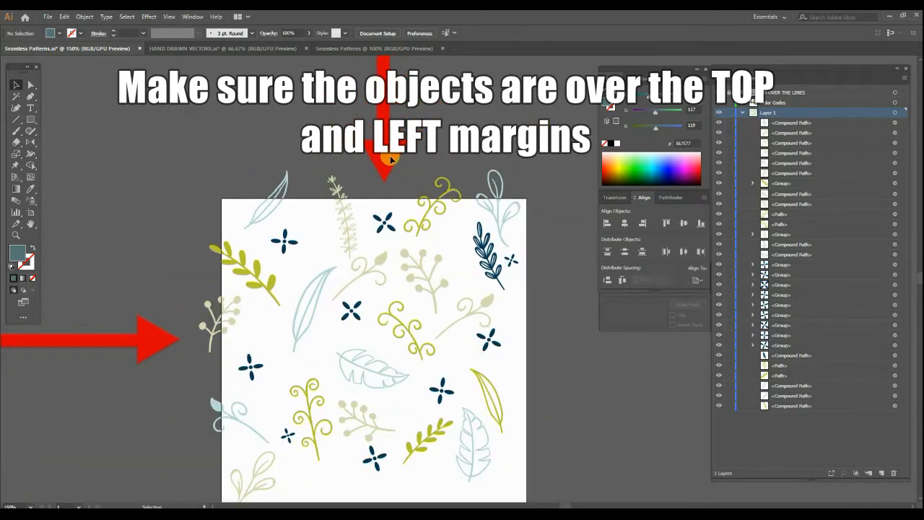
Examine which motifs cross the artboard's top, left and bottom edges, selecting the top group and the left group in turn.
left_click_drag(215, 154, 532, 188)
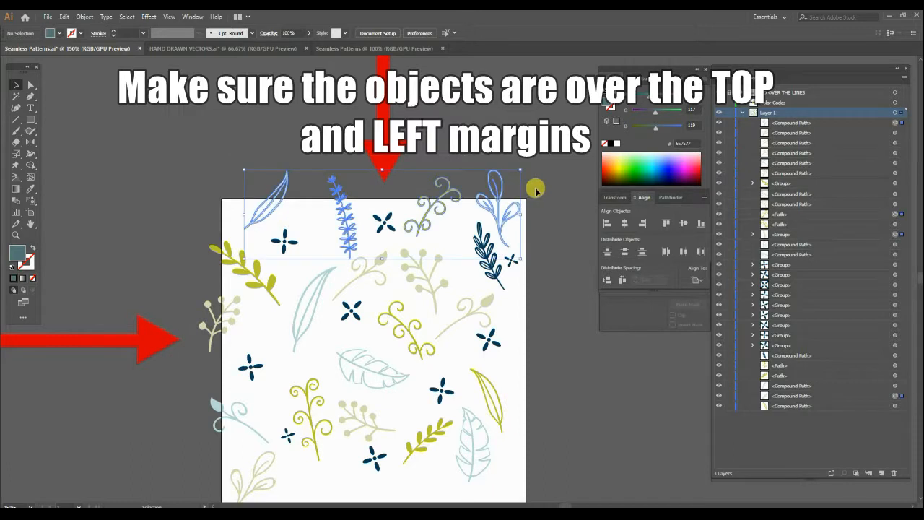
left_click_drag(237, 330, 341, 231)
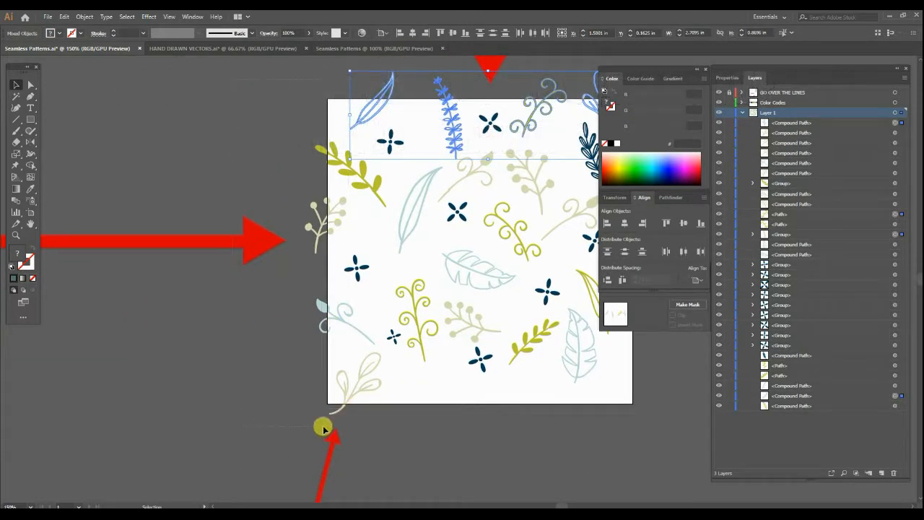
left_click_drag(326, 430, 327, 431)
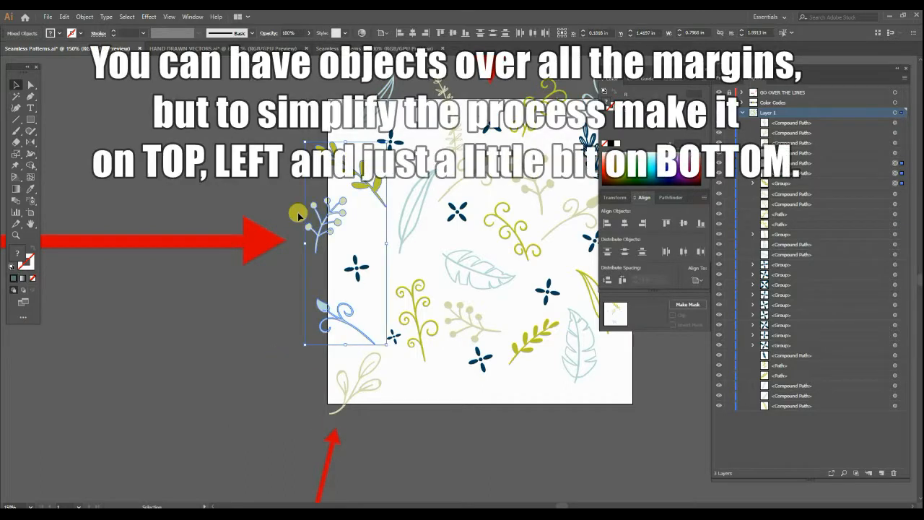
left_click_drag(325, 261, 181, 180)
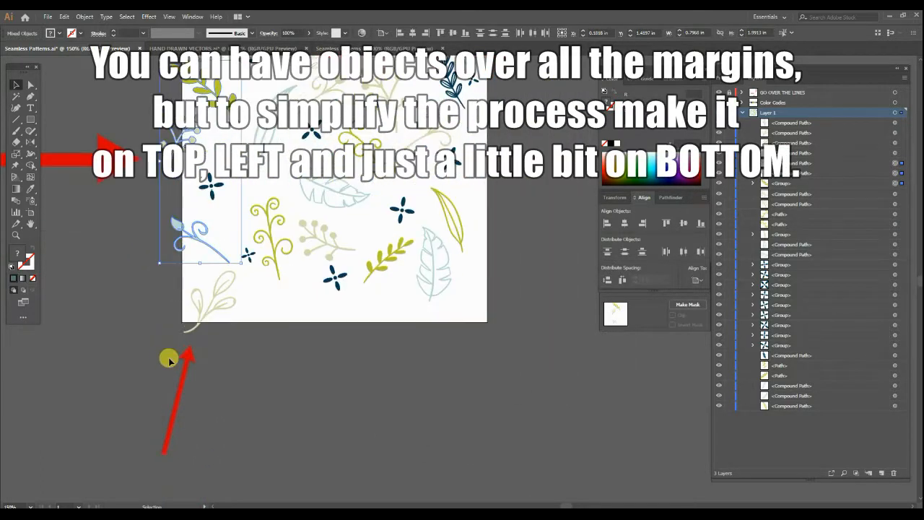
left_click_drag(244, 340, 244, 325)
left_click(300, 361)
left_click_drag(387, 323, 384, 421)
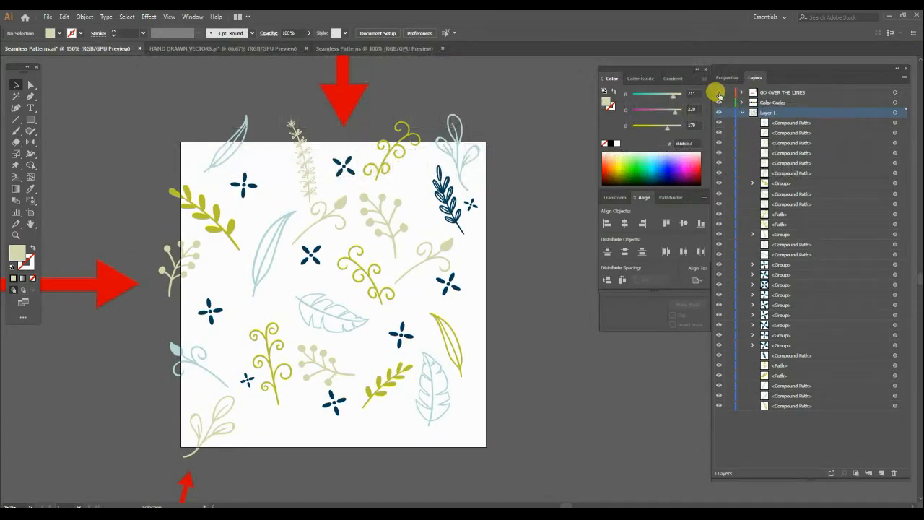
Hide the GO OVER THE LINES layer and view the color code swatches above the artboard.
scroll(477, 166, "up", 10)
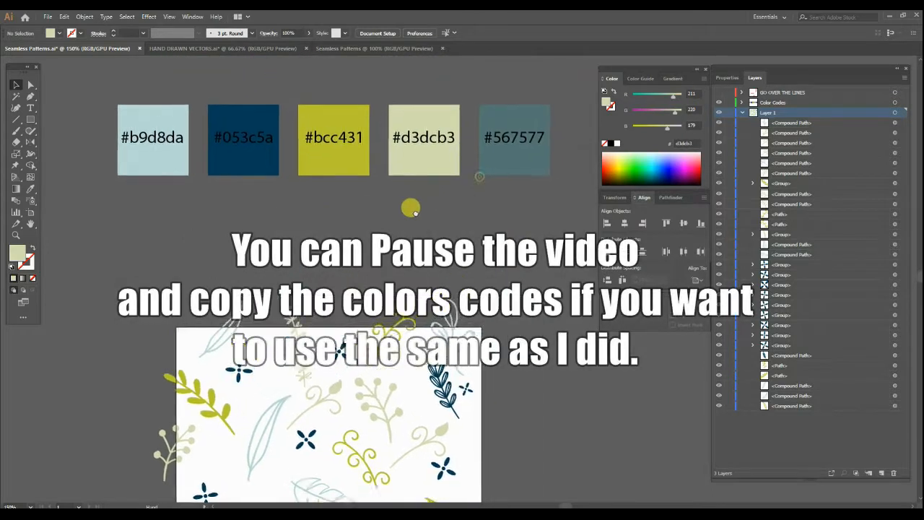
left_click_drag(429, 196, 413, 212)
mouse_move(410, 267)
left_mouse_down()
mouse_move(408, 148)
mouse_move(413, 249)
left_mouse_up()
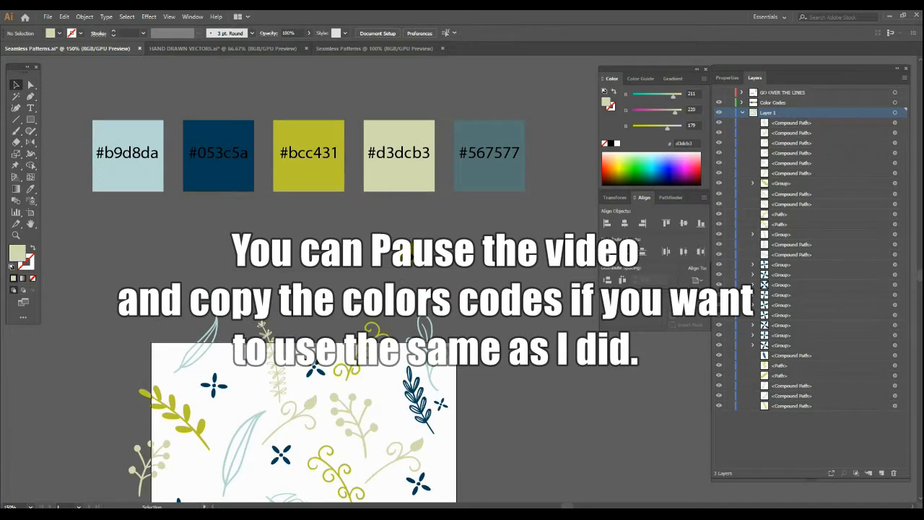
left_click_drag(406, 253, 382, 144)
Copy a leafy branch from the HAND DRAWN VECTORS document into the motif artwork and scale it down beside the artboard's right edge.
left_click(254, 48)
scroll(415, 187, "up", 2)
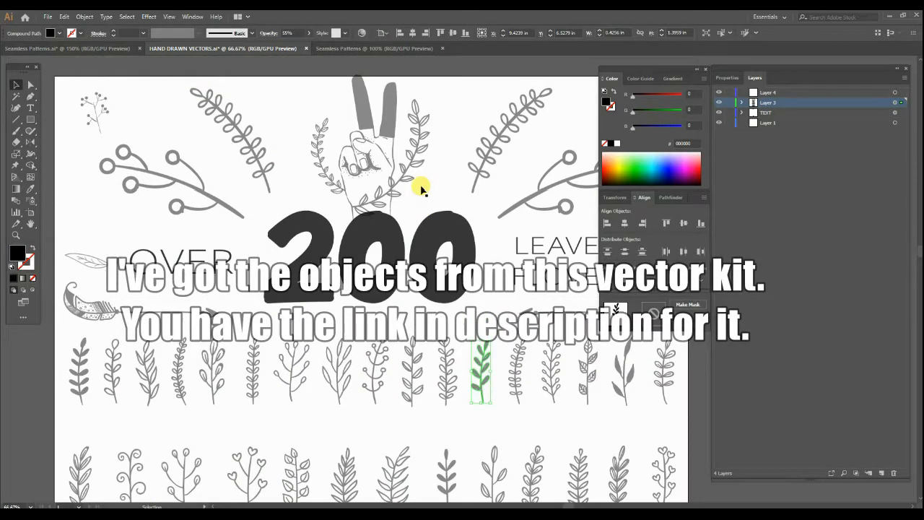
scroll(433, 210, "down", 4)
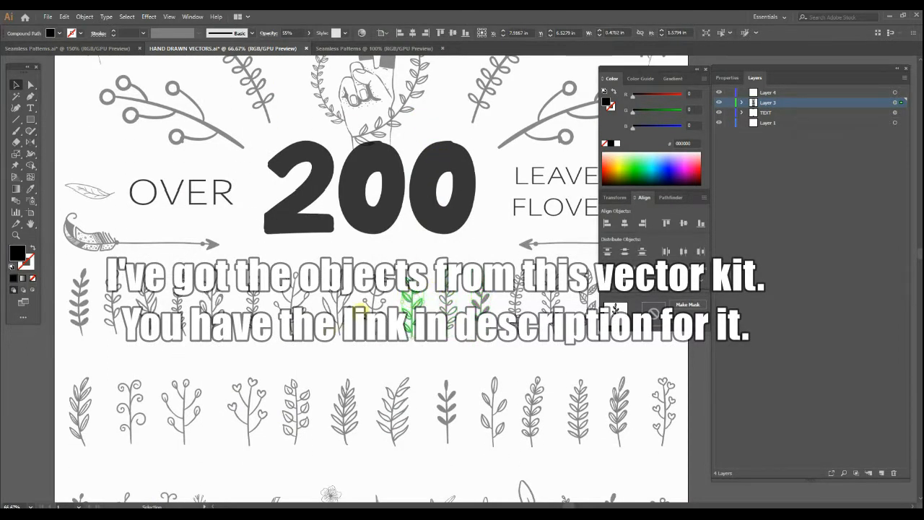
scroll(383, 317, "down", 3)
left_click(397, 342)
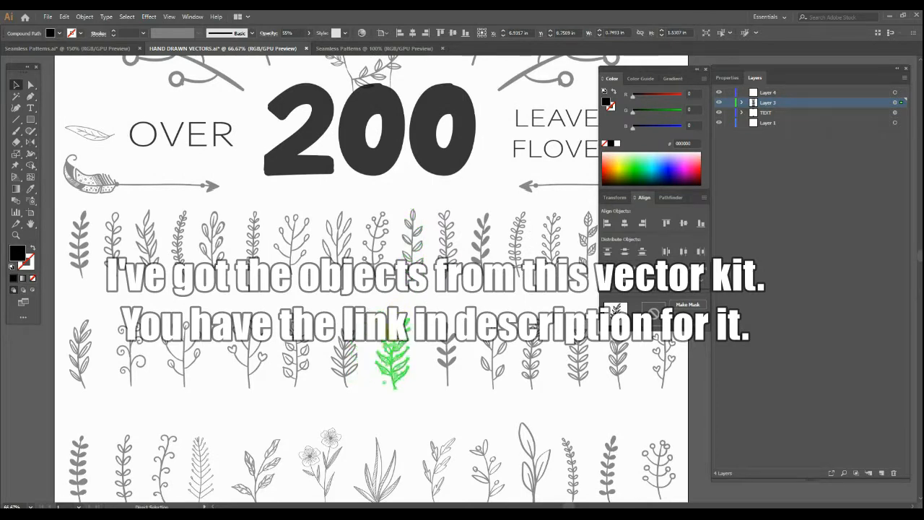
left_click(72, 48)
key("ctrl+v")
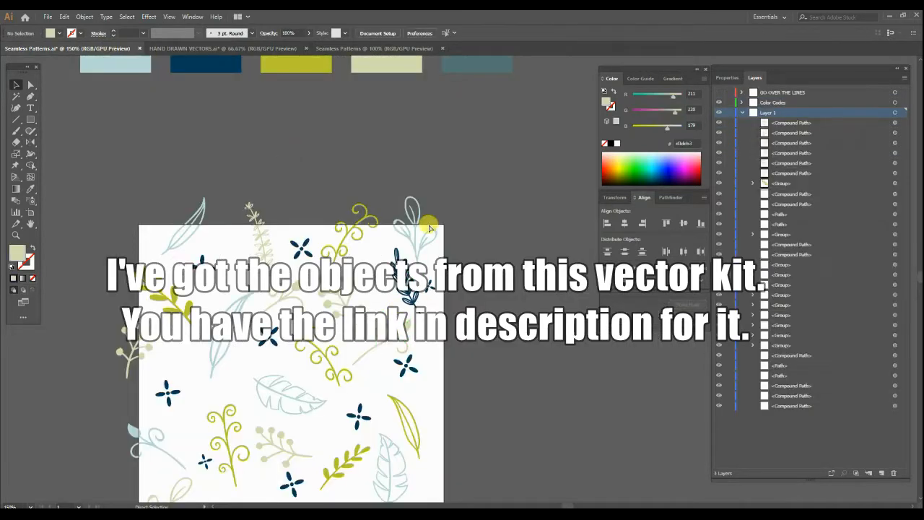
left_click_drag(497, 200, 482, 236)
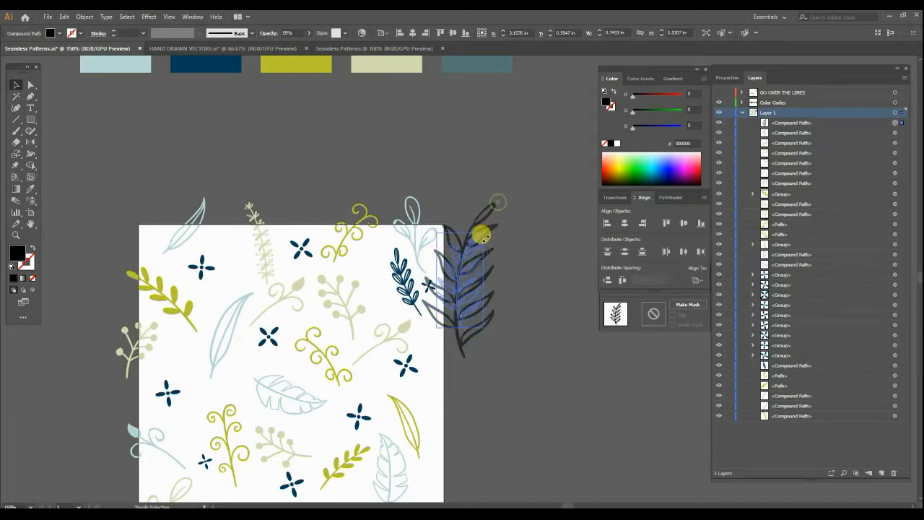
Try a green fill on the pasted branch and recolor it with the Eyedropper from the #d3dcb3 swatch.
left_click(635, 162)
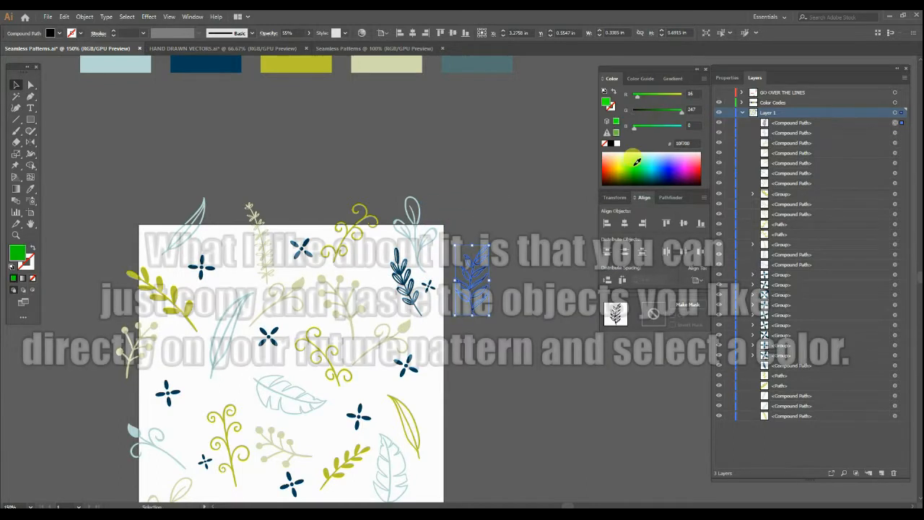
left_click(528, 204)
left_click(475, 259)
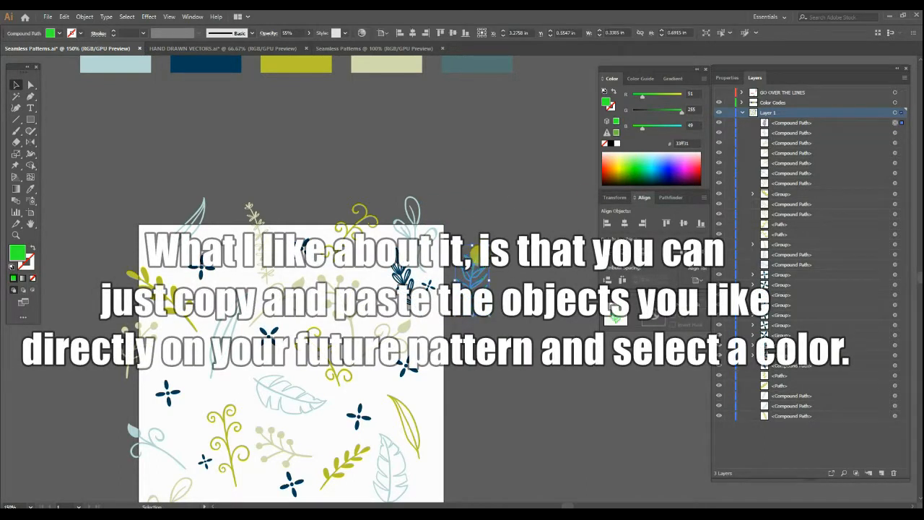
scroll(472, 249, "up", 2)
key("i")
left_click(397, 104)
key("a")
left_click(464, 197)
left_click_drag(498, 271, 481, 225)
left_click(456, 273)
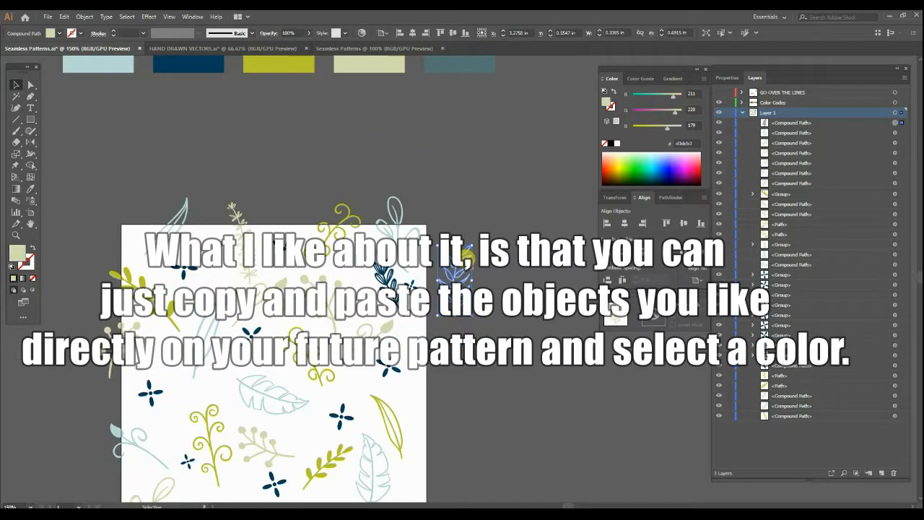
Switch to the HAND DRAWN VECTORS document and look through its leaf and flower illustrations.
left_click(200, 48)
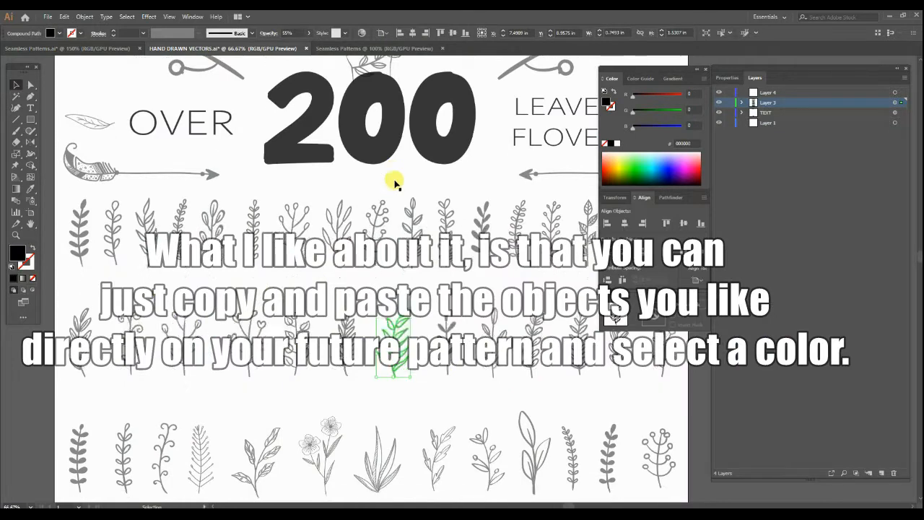
scroll(395, 185, "down", 15)
scroll(402, 194, "down", 15)
scroll(411, 241, "down", 10)
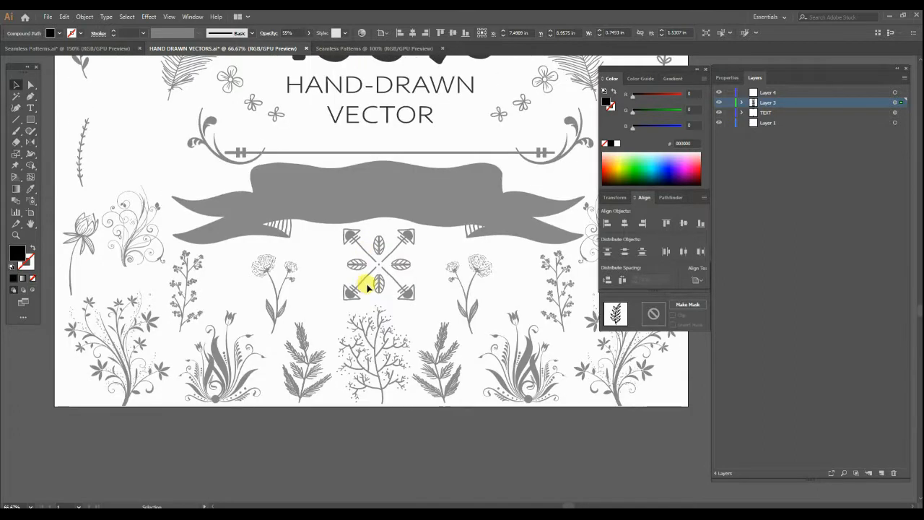
scroll(367, 287, "up", 8)
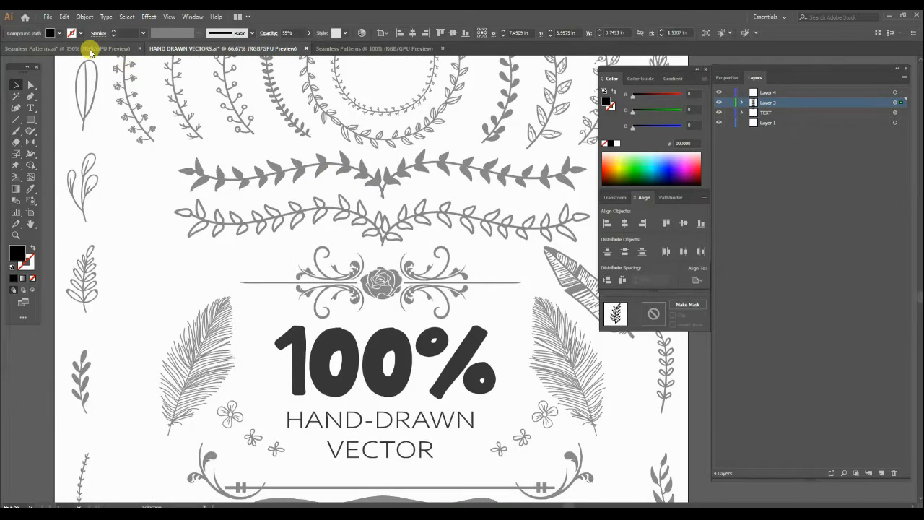
Return to the Seamless Patterns motif artwork and delete the group holding the X and Y axis illustration.
left_click(90, 49)
left_click_drag(402, 287, 417, 282)
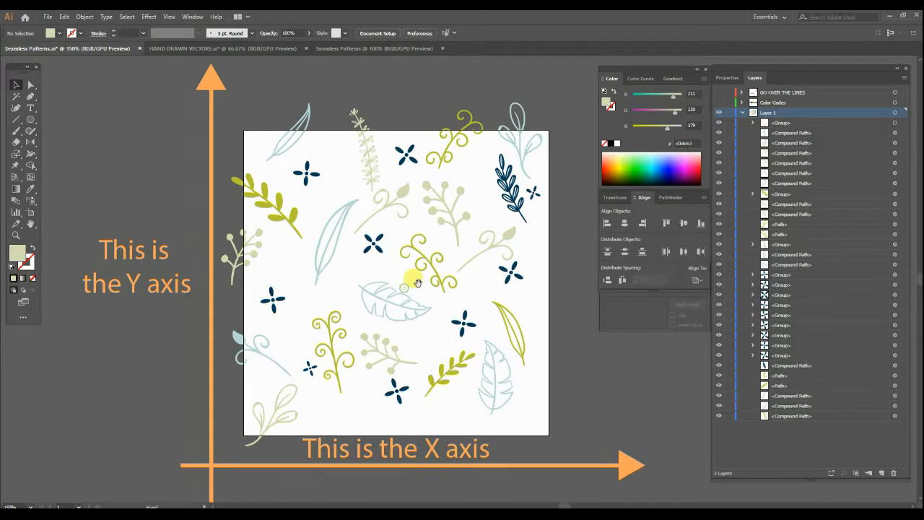
left_click_drag(633, 357, 622, 354)
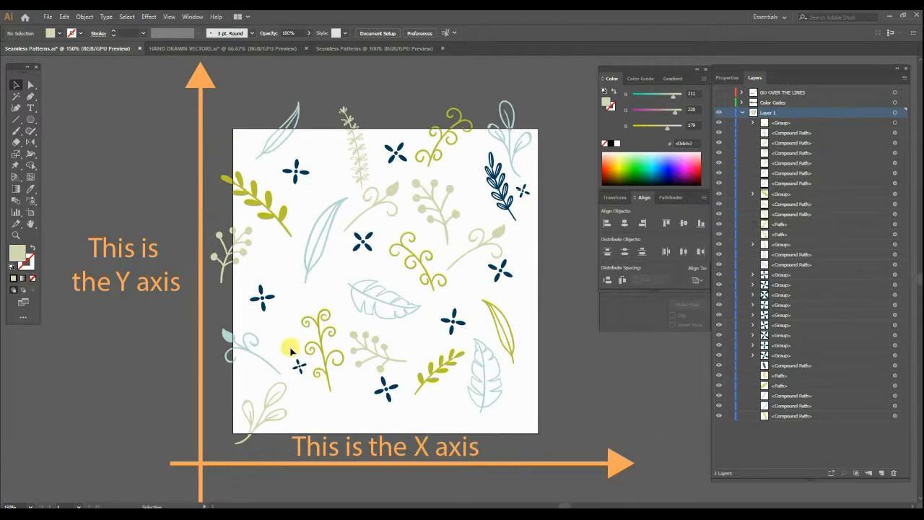
left_click(782, 123)
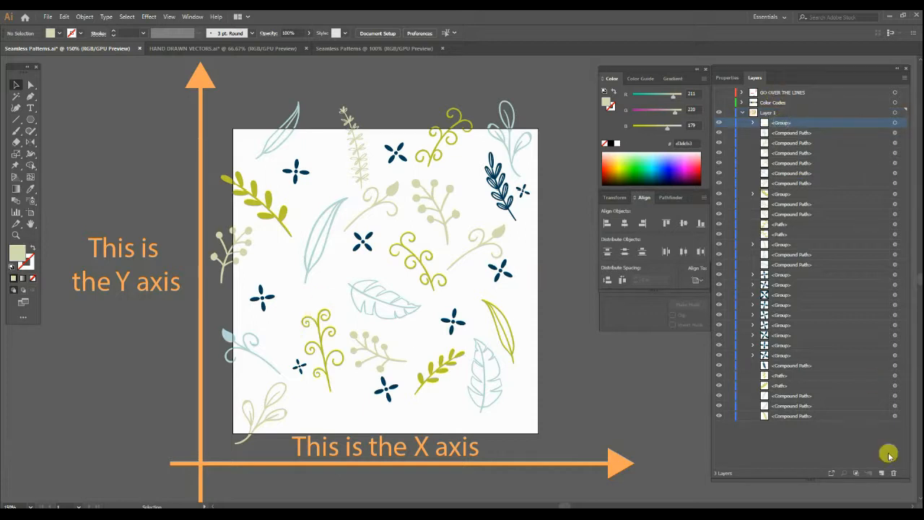
left_click(896, 474)
Duplicate the three motifs crossing the artboard's left edge in place and offset the copies +3 in on X.
left_click_drag(520, 283, 395, 301)
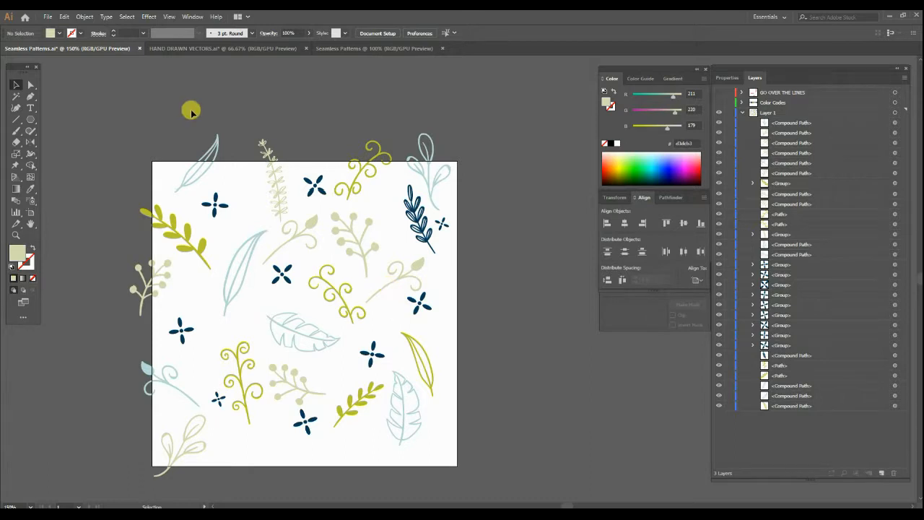
left_click_drag(141, 129, 184, 116)
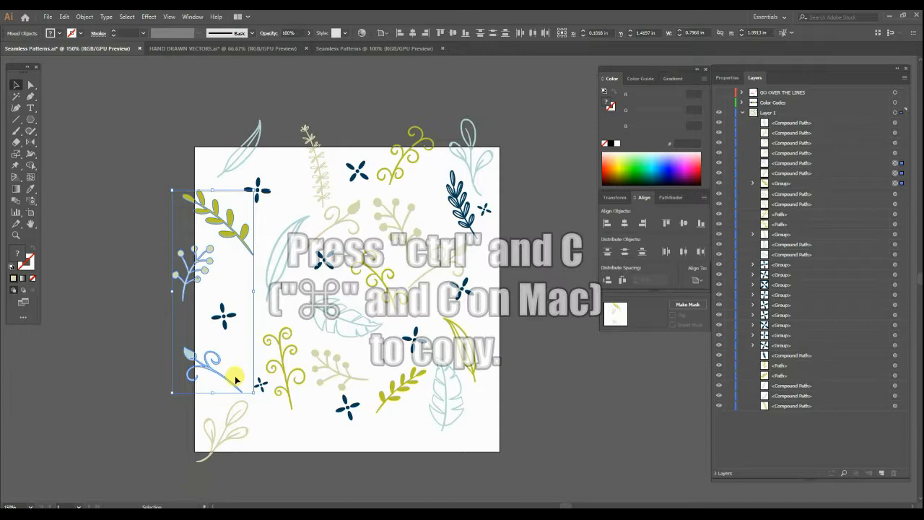
key("ctrl+c")
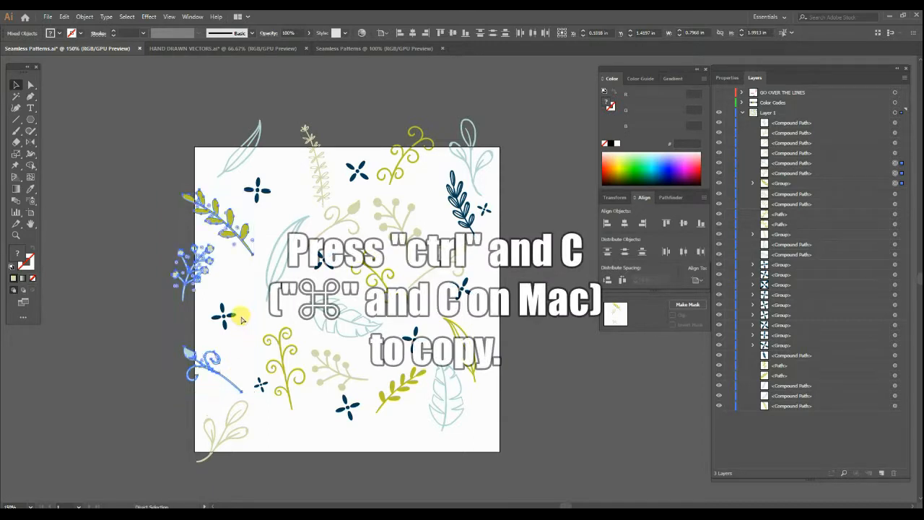
key("ctrl+f")
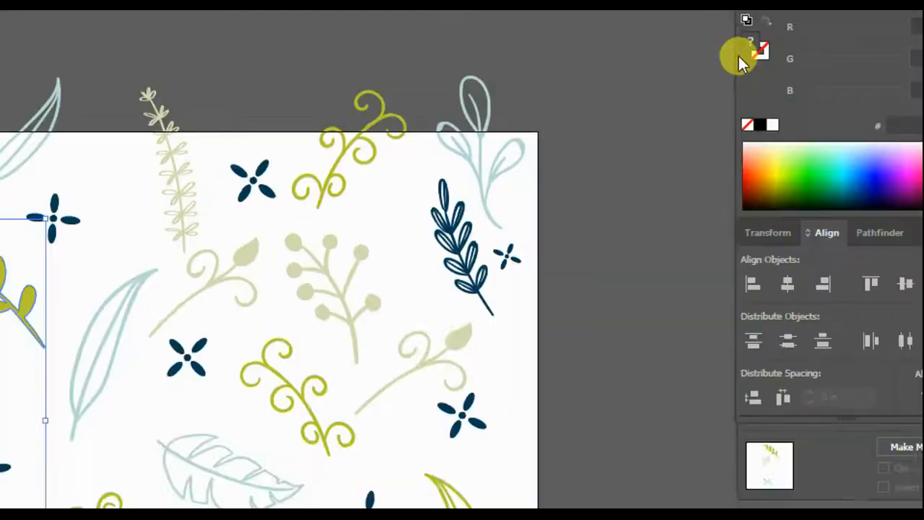
type("+3")
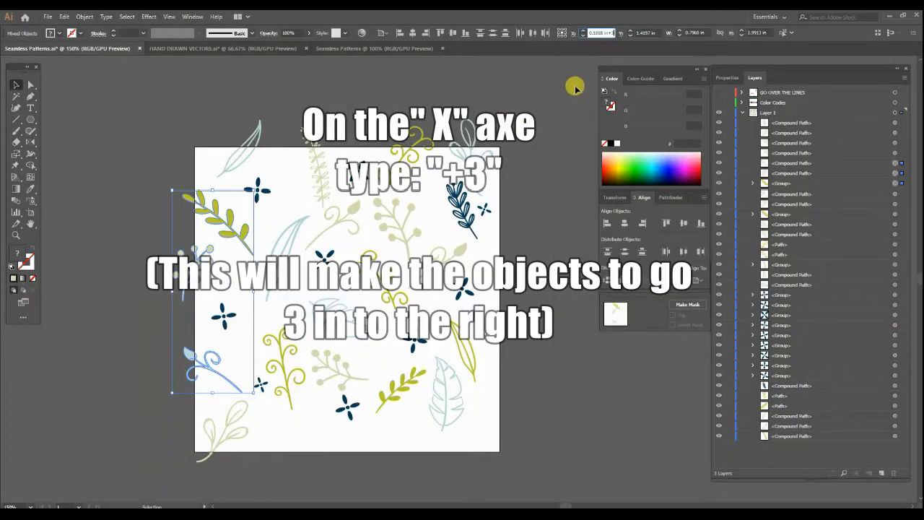
key("Return")
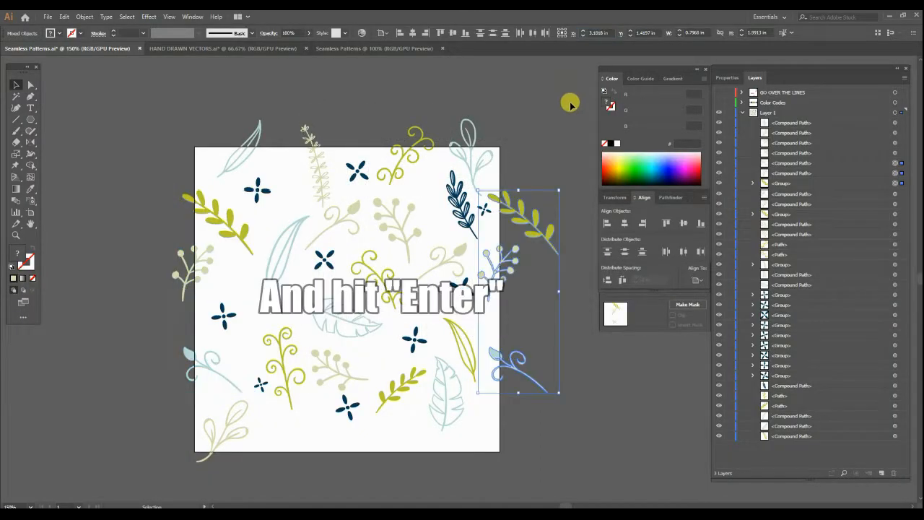
left_click_drag(561, 240, 517, 221)
left_click(528, 308)
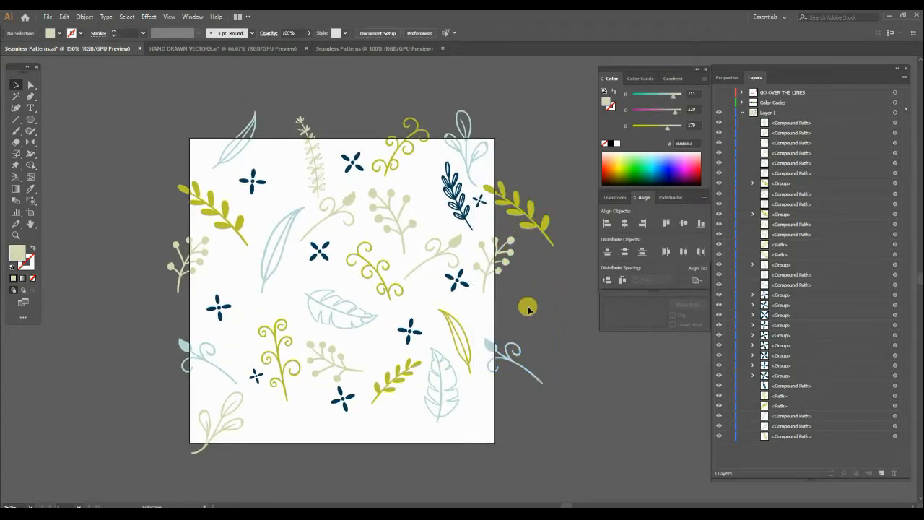
Move the navy four-petal flower near the artboard's right edge slightly down and to the right, below the pale bud branch.
left_click_drag(424, 273, 429, 281)
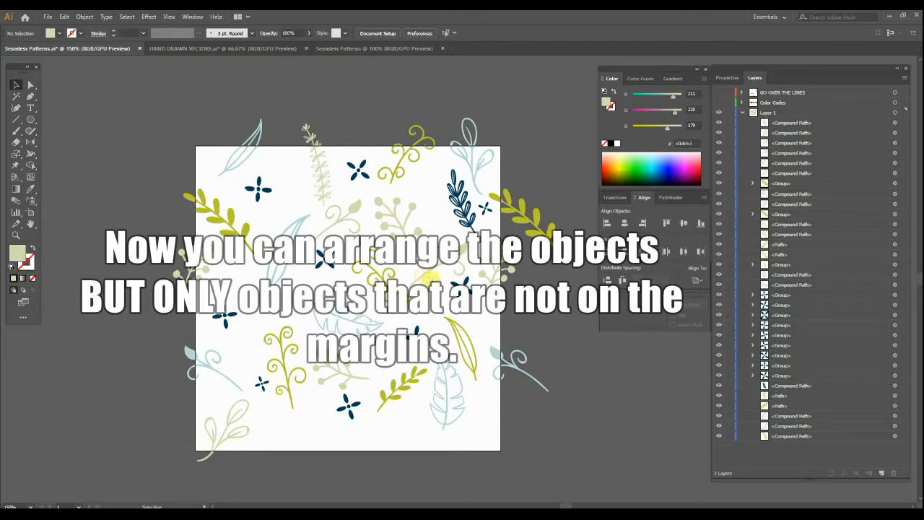
scroll(481, 254, "up", 2)
left_click_drag(448, 323, 472, 365)
scroll(446, 324, "down", 3)
left_click_drag(449, 335, 472, 315)
left_click(539, 169)
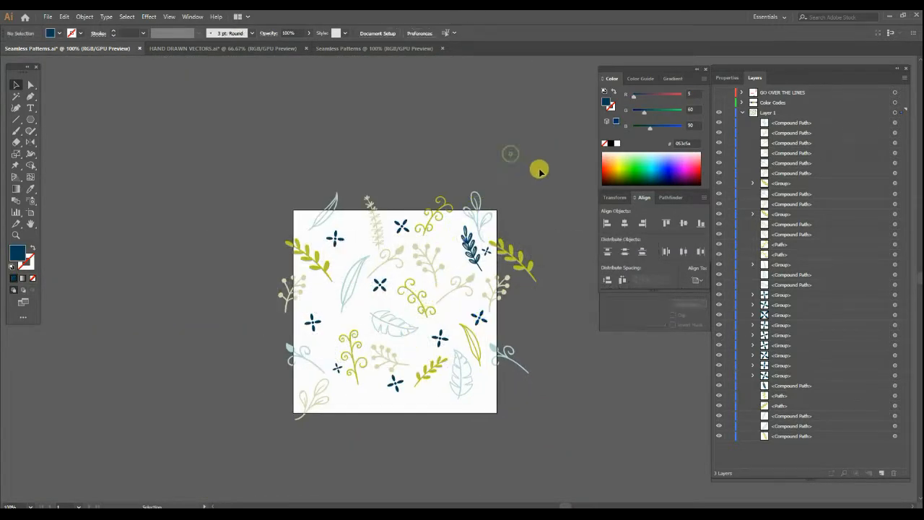
Duplicate the four motifs crossing the artboard's top edge in place and offset the copies +3 in on Y.
left_click_drag(250, 210, 406, 227)
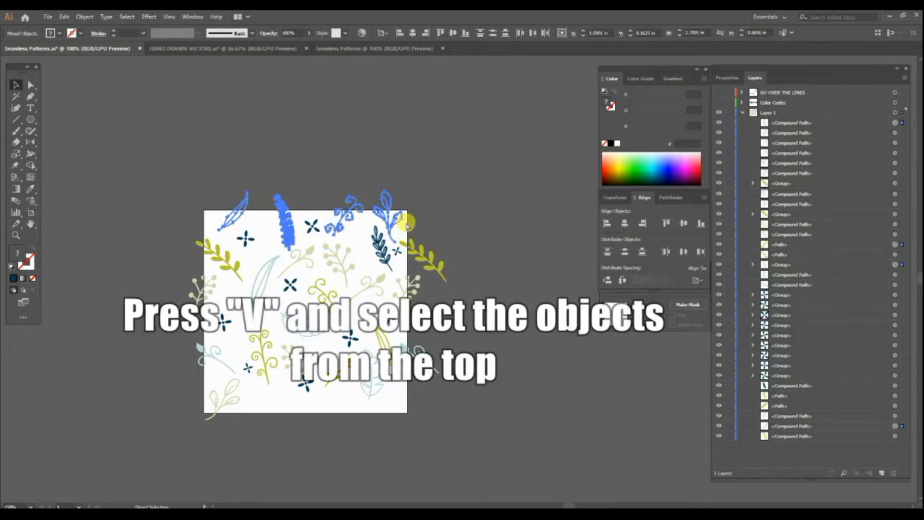
key("ctrl+shift+bracketright")
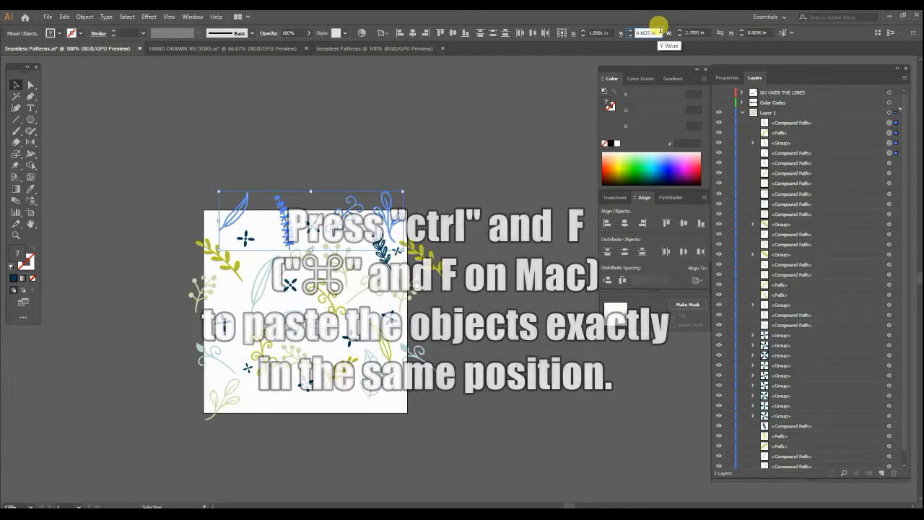
key("Return")
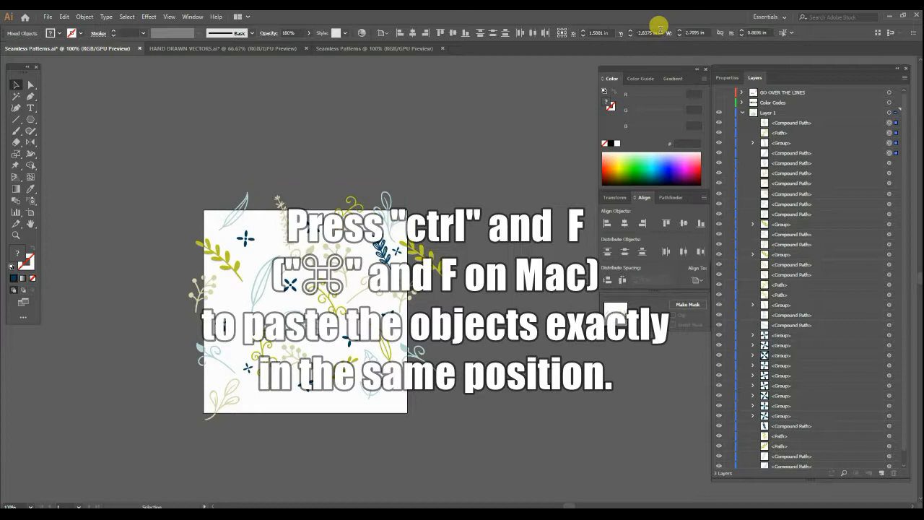
key("ctrl+f")
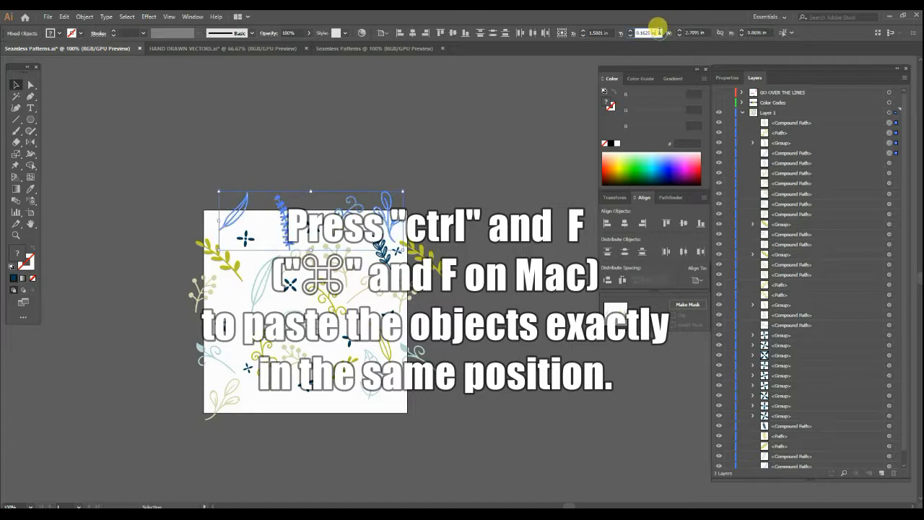
type("+3")
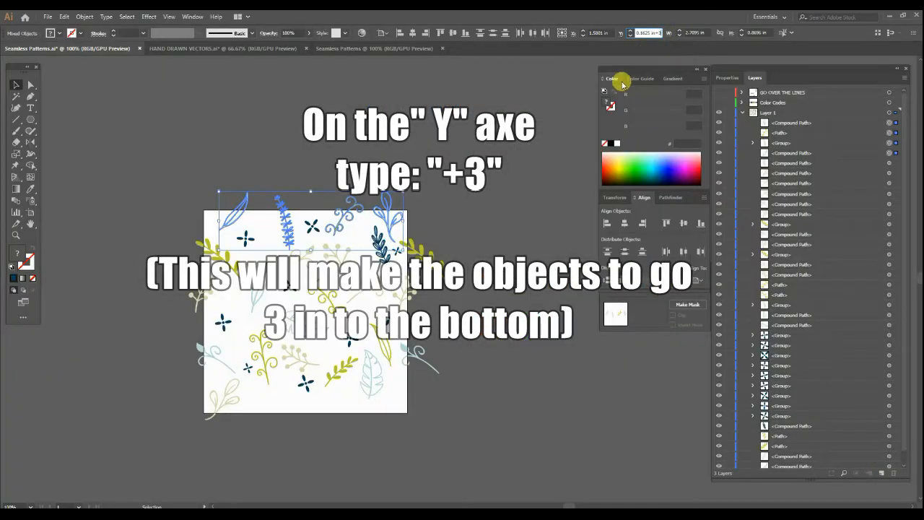
key("Return")
left_click_drag(337, 429, 394, 374)
left_click_drag(338, 332, 325, 384)
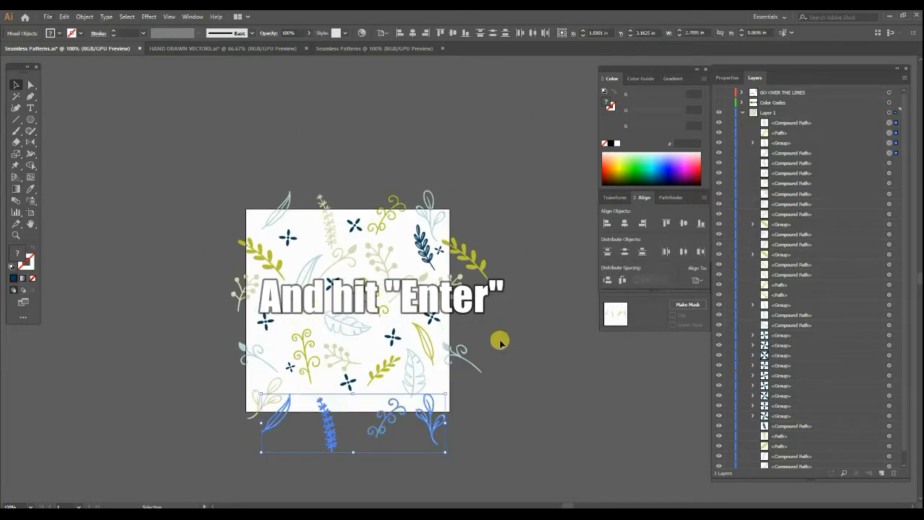
left_click(507, 344)
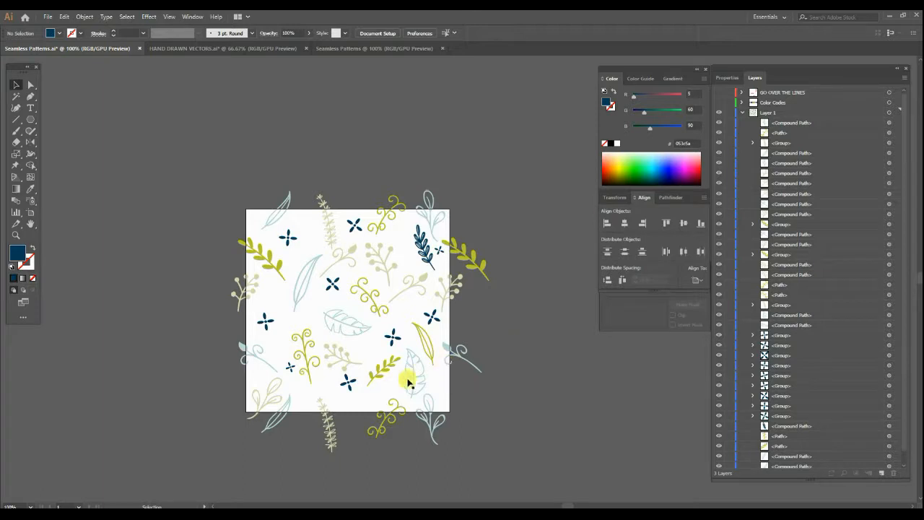
Duplicate the pale green branch crossing the artboard's bottom edge in place and offset the copy -3 in on Y.
scroll(257, 428, "up", 1)
scroll(258, 429, "up", 2)
left_click_drag(278, 434, 292, 393)
left_click(288, 384)
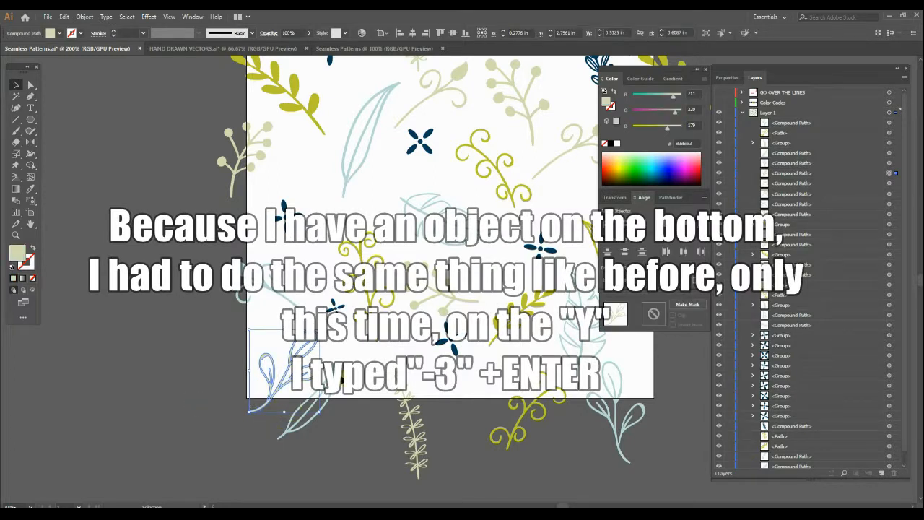
scroll(344, 379, "down", 3)
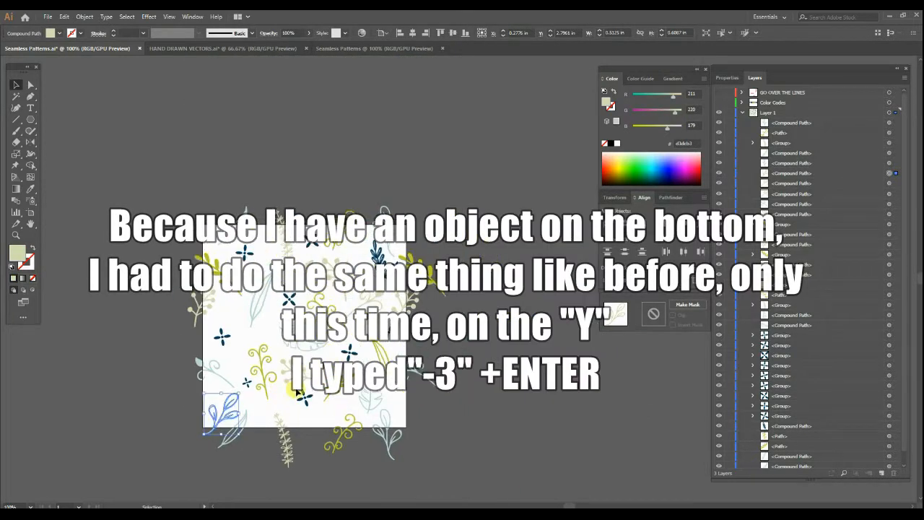
key("ctrl+f")
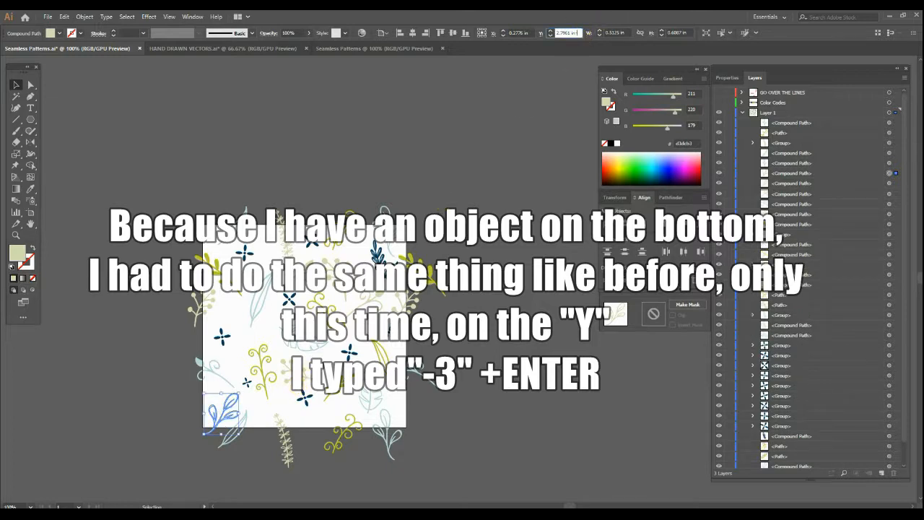
key("Return")
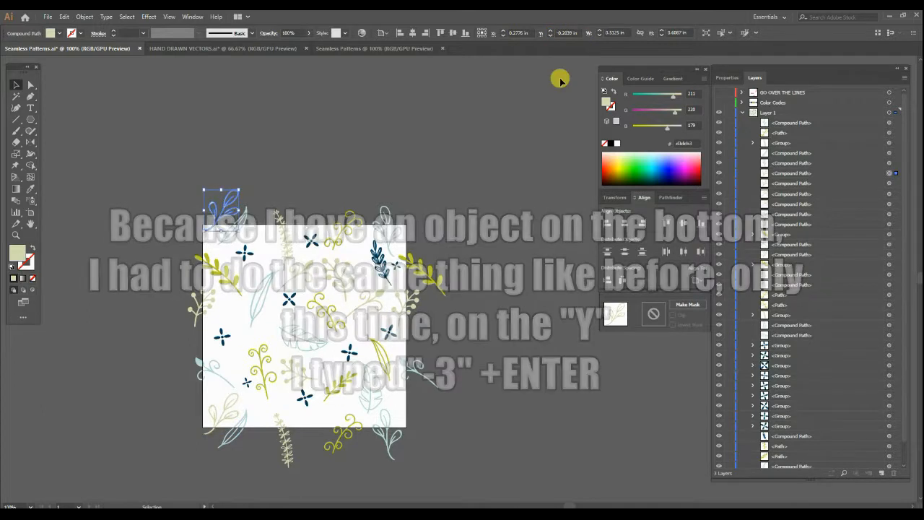
left_click(438, 141)
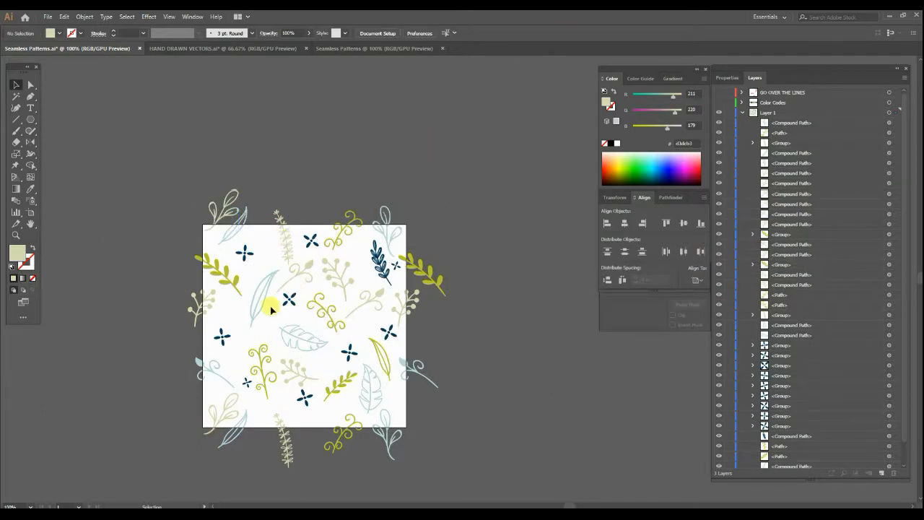
Rotate the long pale blue leaf inside the artboard to a more upright angle and shift it slightly left.
scroll(265, 307, "up", 2)
left_click_drag(258, 273, 287, 243)
left_click(288, 239)
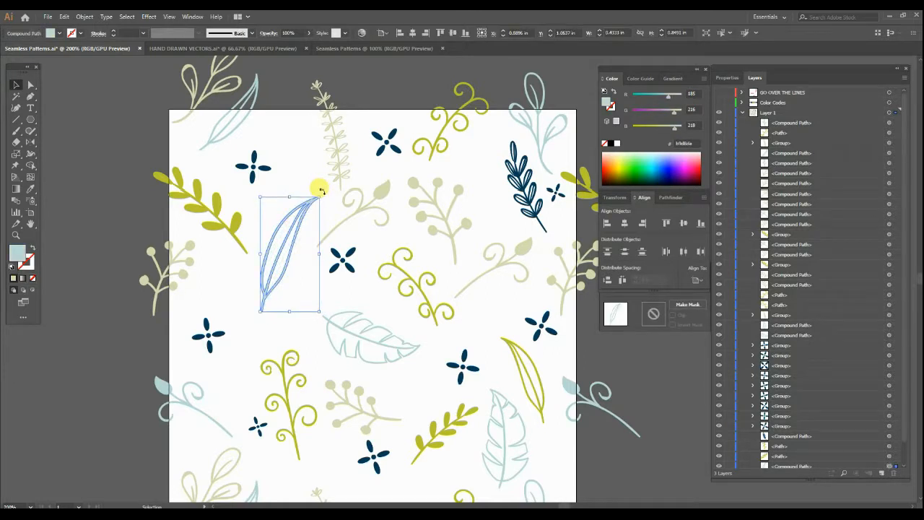
scroll(321, 189, "down", 2)
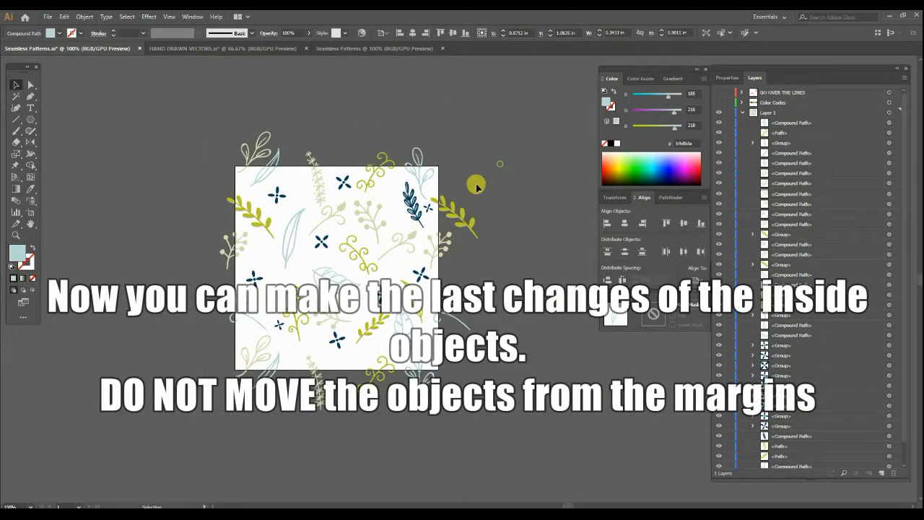
left_click(477, 186)
Rotate the navy leafy branch near the artboard's upper-right corner slightly counterclockwise, away from the small navy flower.
scroll(398, 236, "up", 2)
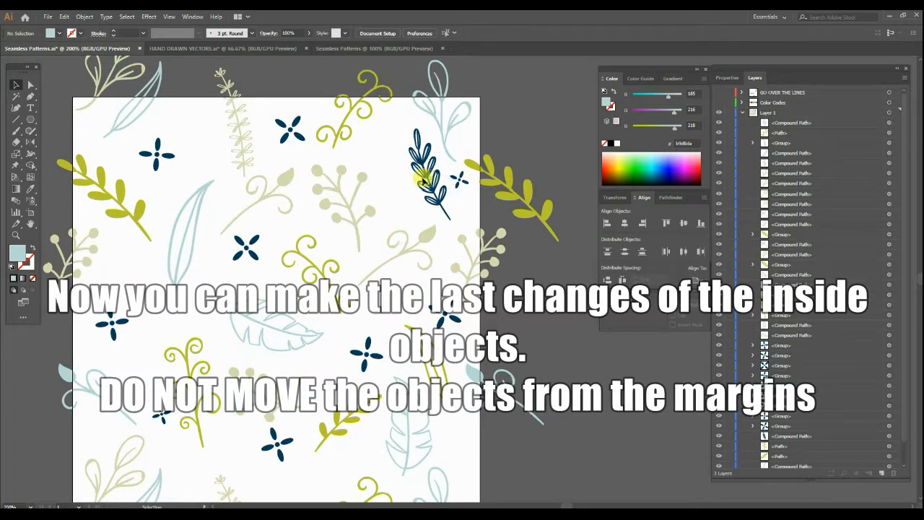
left_click(423, 177)
left_click_drag(407, 125, 416, 176)
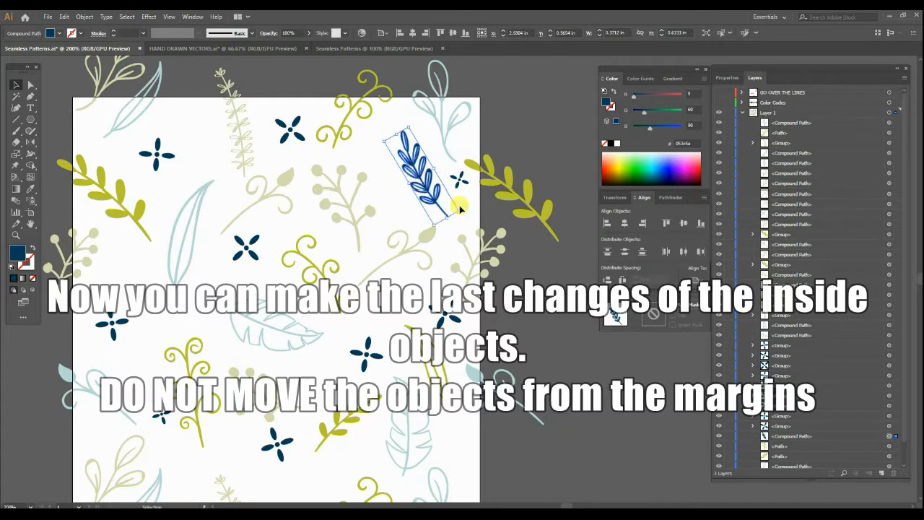
scroll(491, 245, "down", 2)
left_click(517, 278)
Nudge the wide pale blue leaf in the middle of the artboard slightly to the left.
scroll(371, 231, "up", 3)
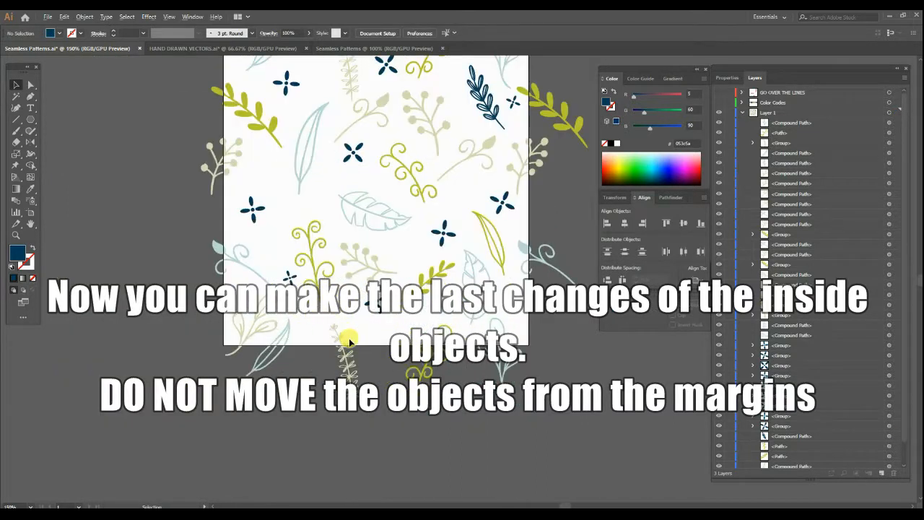
left_click(282, 319)
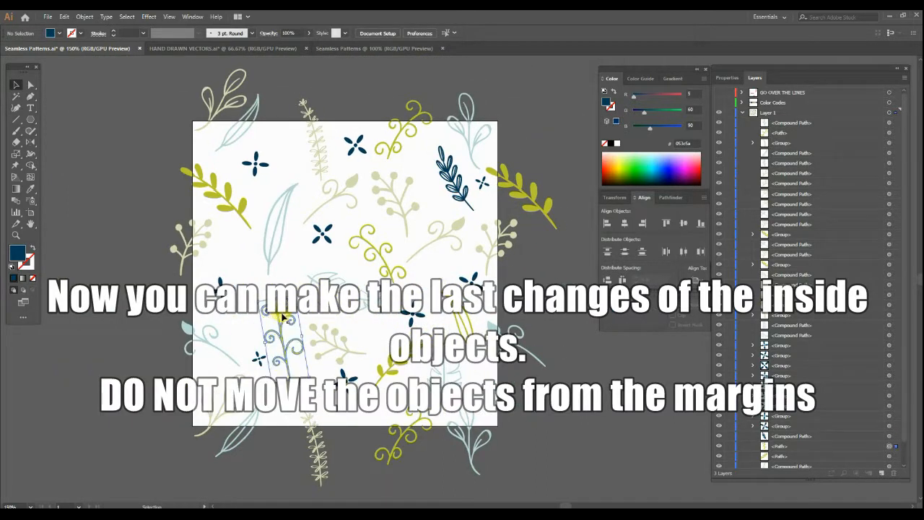
left_click(377, 330)
left_click(349, 297)
left_click(353, 263)
left_click_drag(355, 260, 327, 269)
scroll(433, 288, "down", 2)
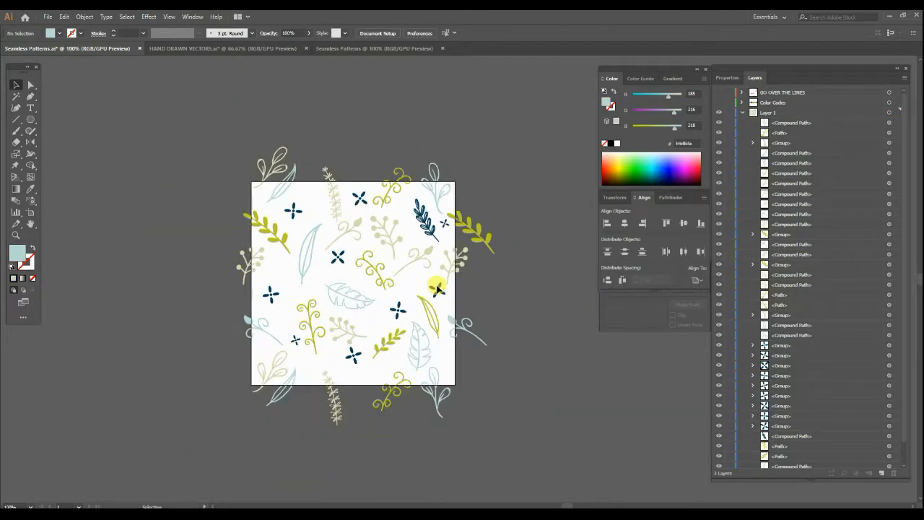
scroll(771, 158, "down", 1)
scroll(772, 159, "up", 1)
Collapse Layer 1's contents and create a pale blue rectangle 3 in wide and 3 in high.
left_click(743, 113)
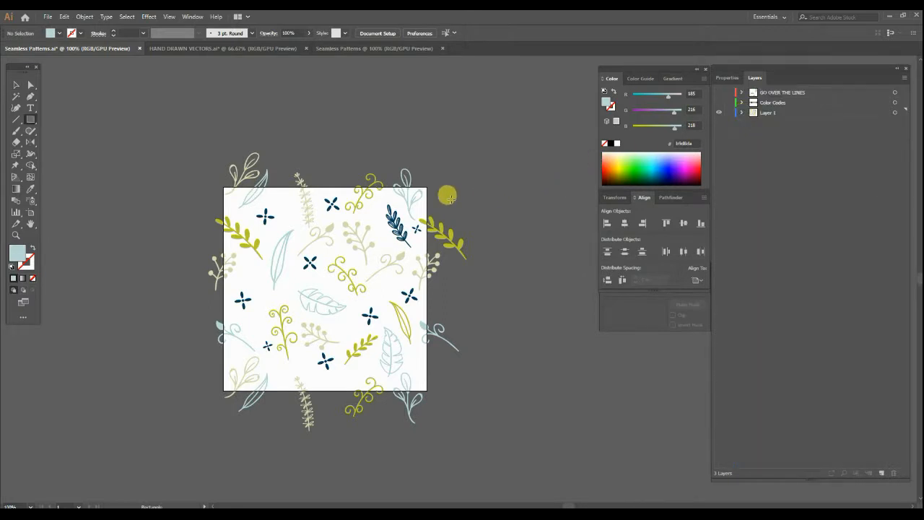
left_click(314, 155)
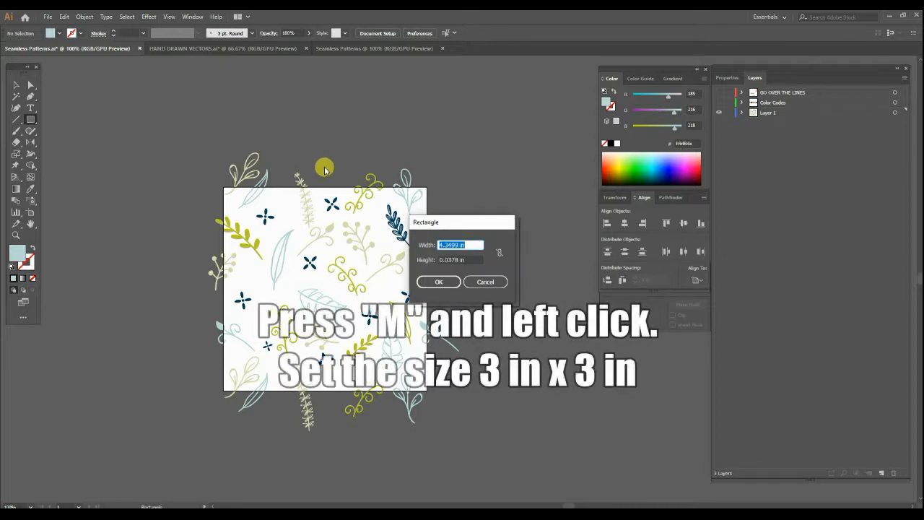
key("Tab")
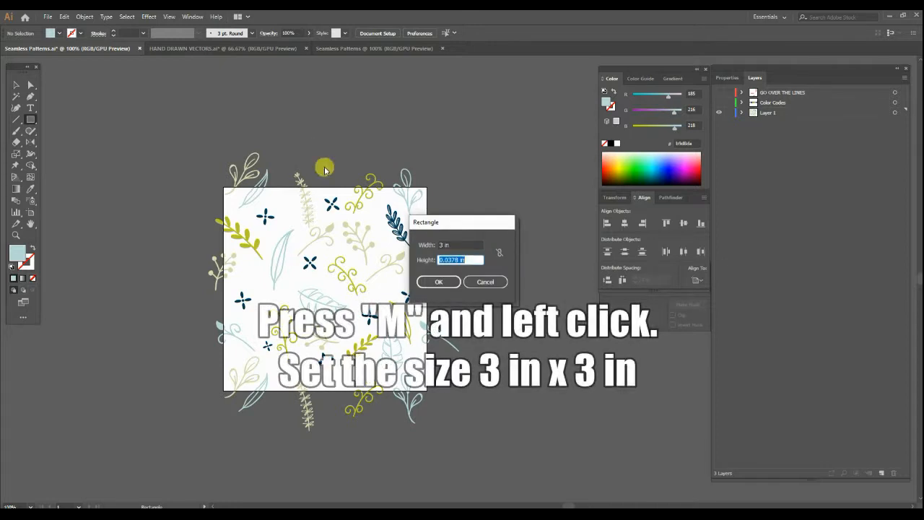
type("3")
left_click(418, 283)
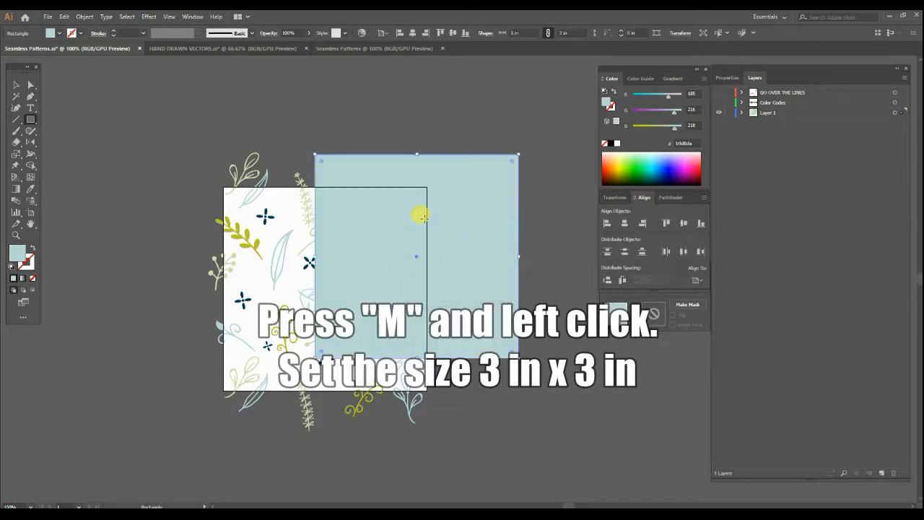
Centre the pale blue square horizontally and vertically on the artboard, with alignment set to Align to Artboard.
left_click(28, 85)
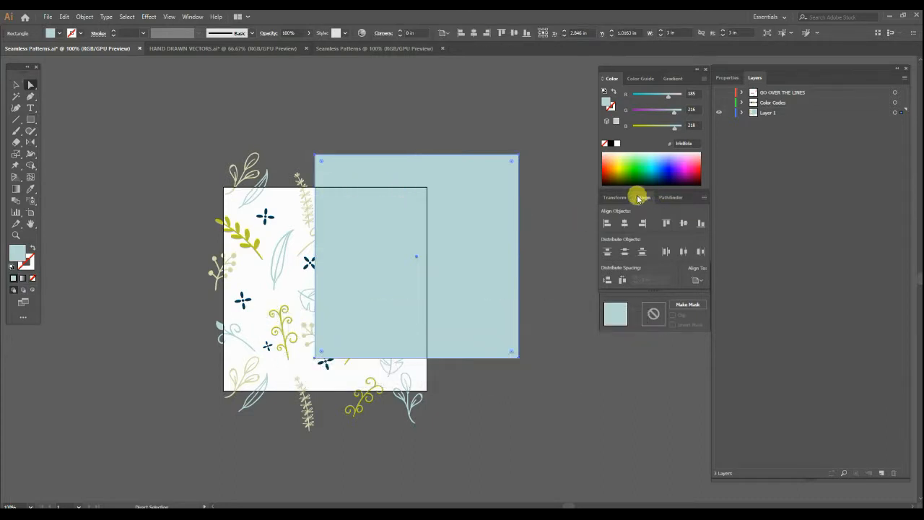
left_click(192, 16)
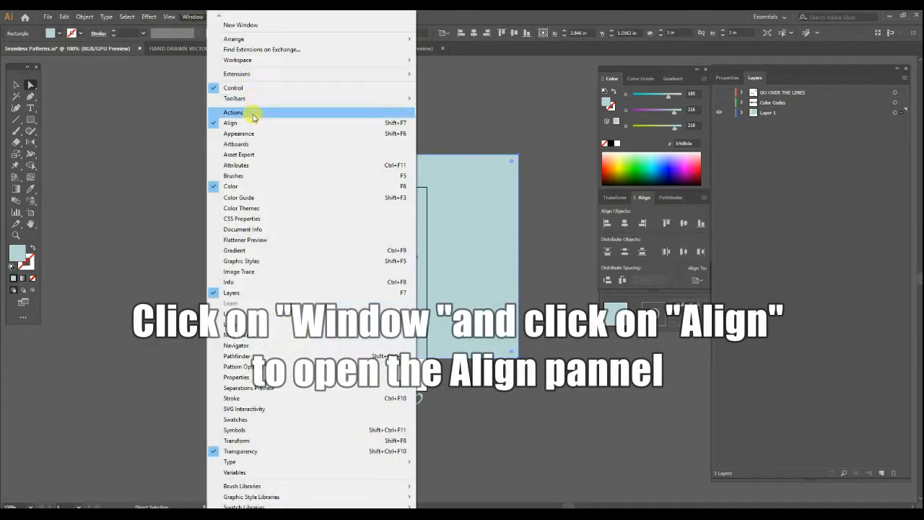
left_click(237, 124)
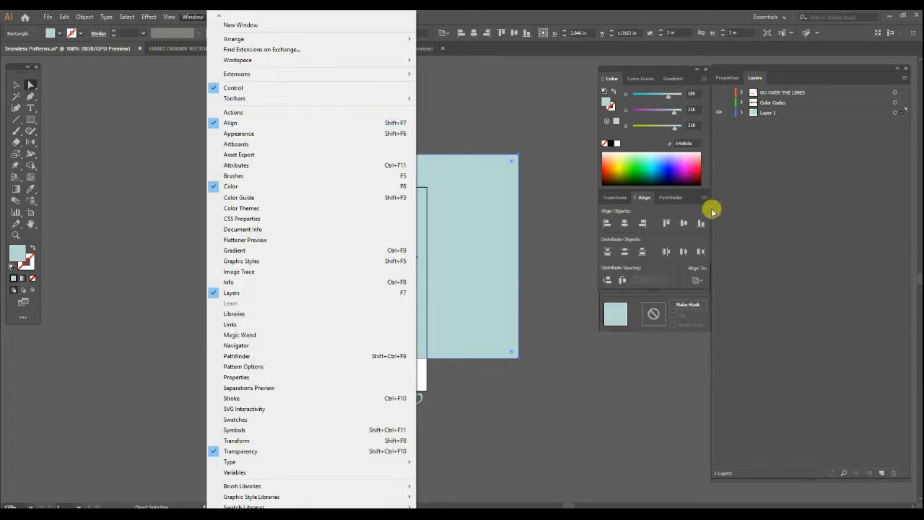
left_click(698, 281)
left_click(716, 312)
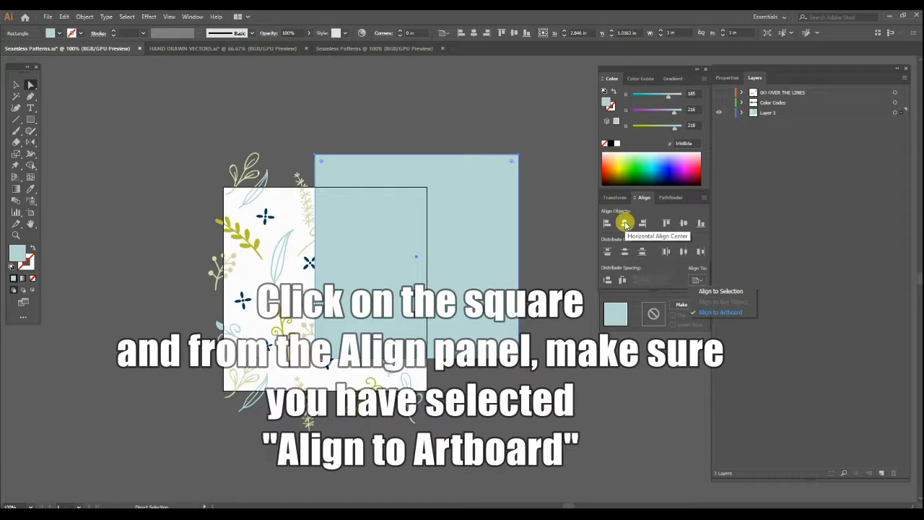
left_click(625, 223)
left_click(684, 225)
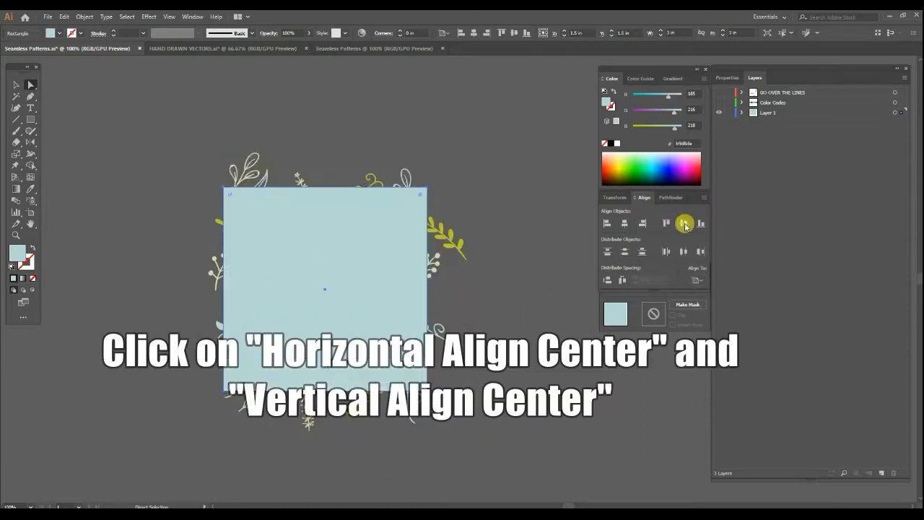
left_click(541, 226)
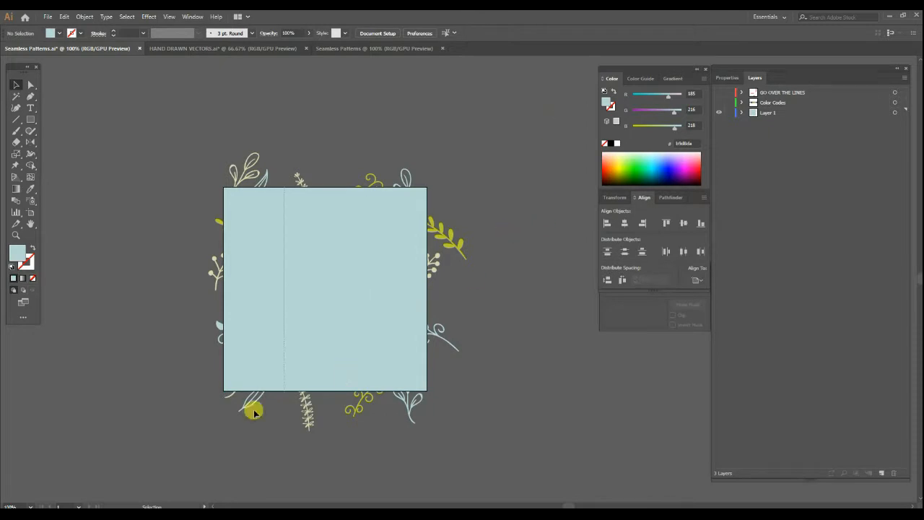
Select all the motifs together with the pale blue square and trim them to the square with the Pathfinder Crop operation.
key("ctrl+a")
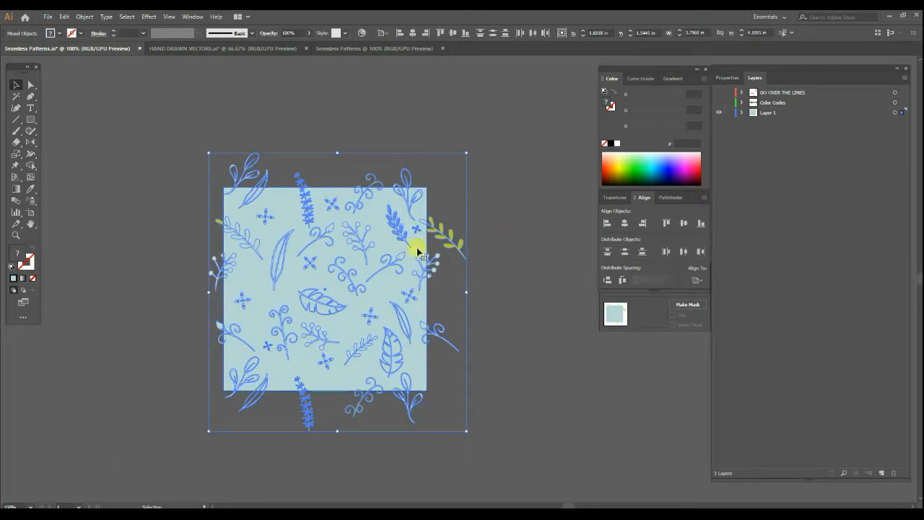
left_click(670, 198)
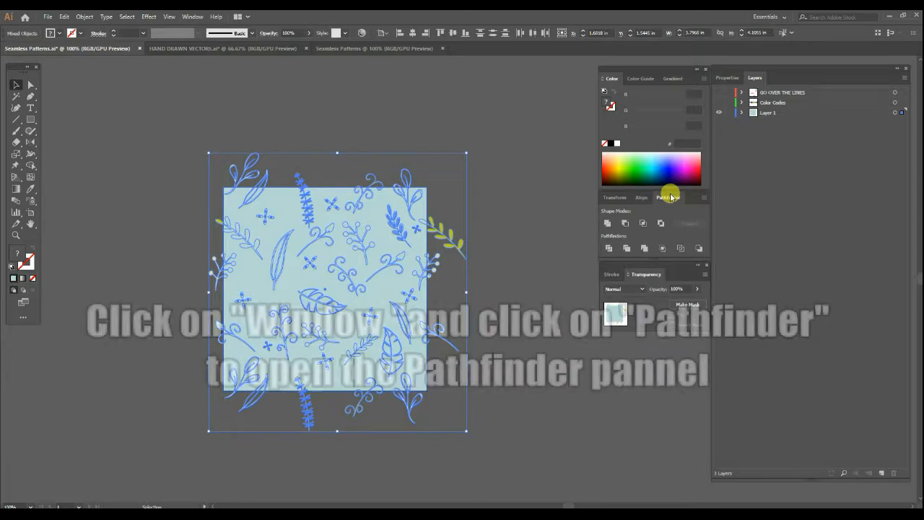
left_click(190, 16)
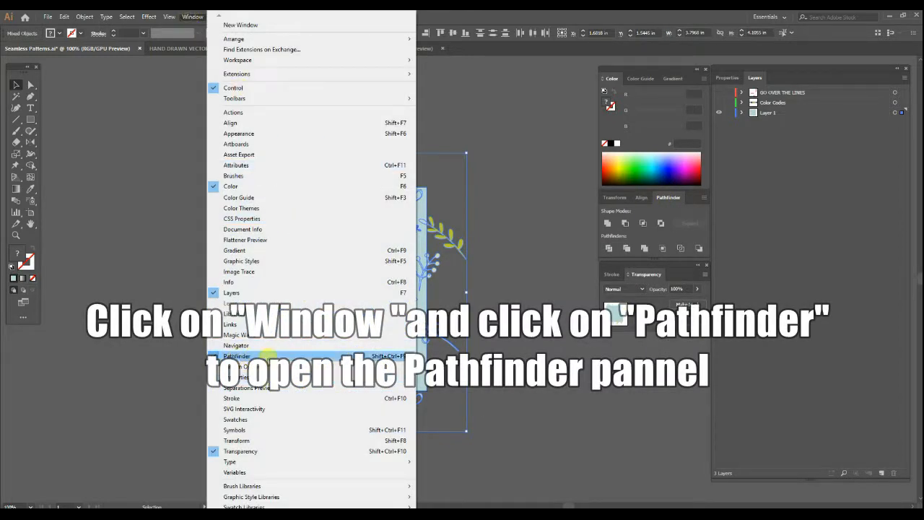
left_click(663, 249)
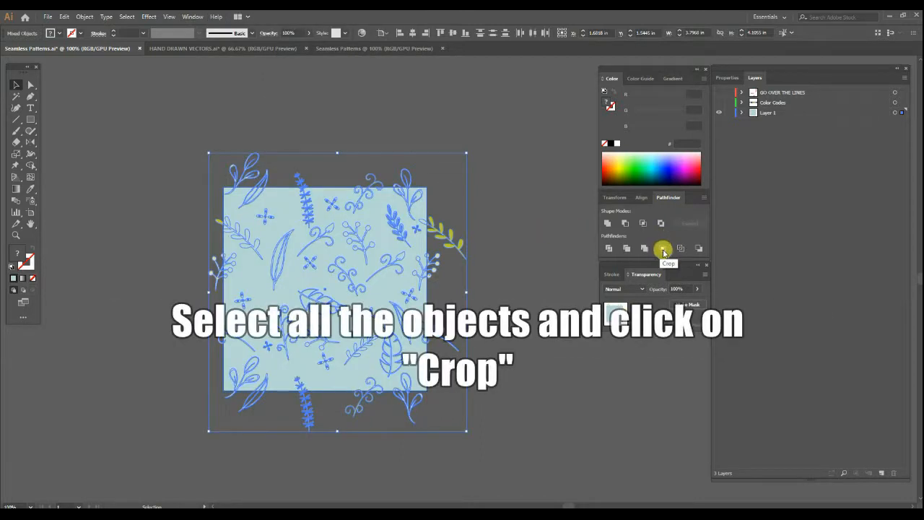
left_click(663, 249)
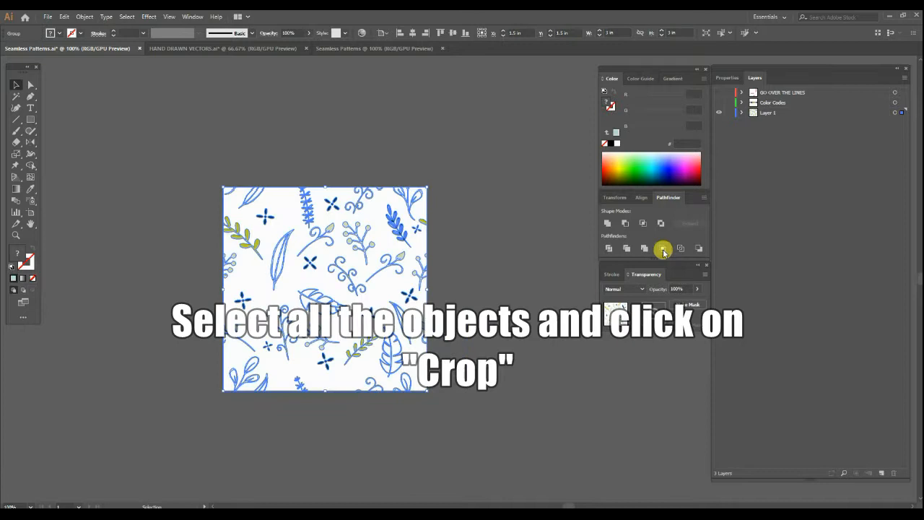
left_click(508, 245)
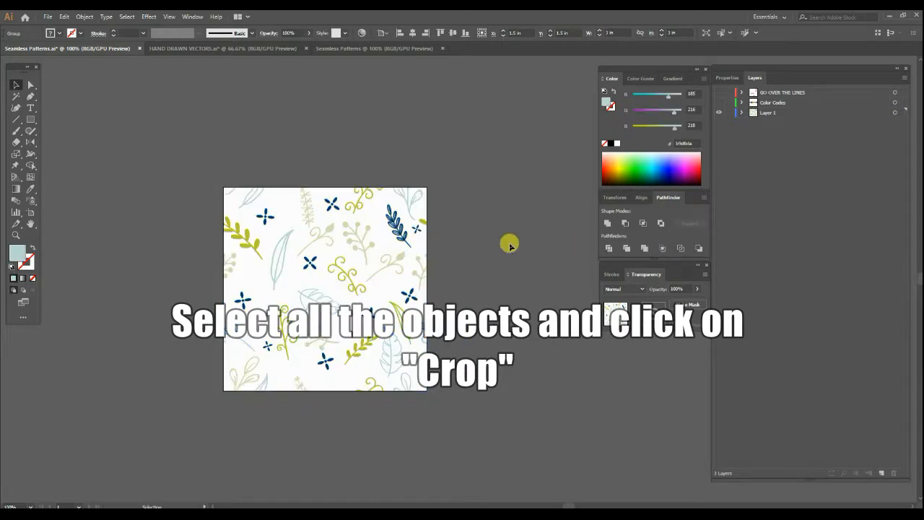
Select the cropped botanical tile and add it to the document's swatches as a pattern.
left_click_drag(494, 242, 436, 253)
key("ctrl+a")
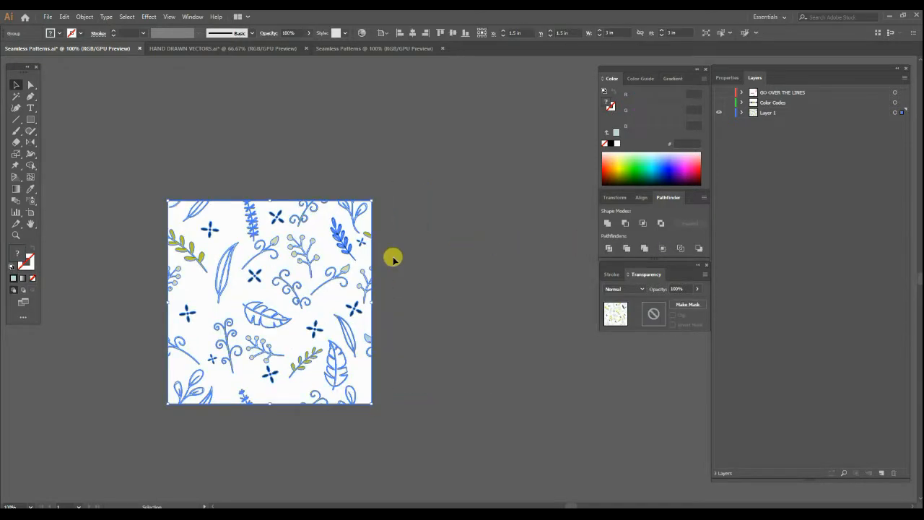
left_click(192, 16)
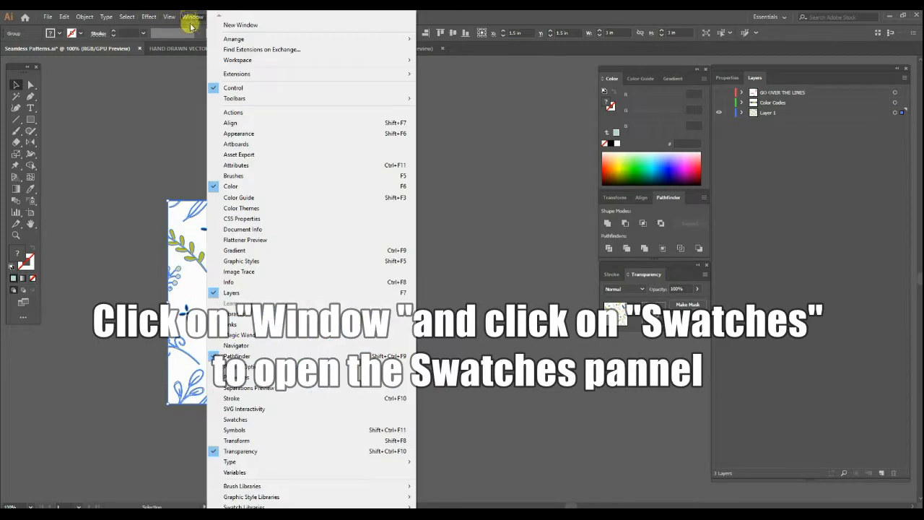
left_click(236, 420)
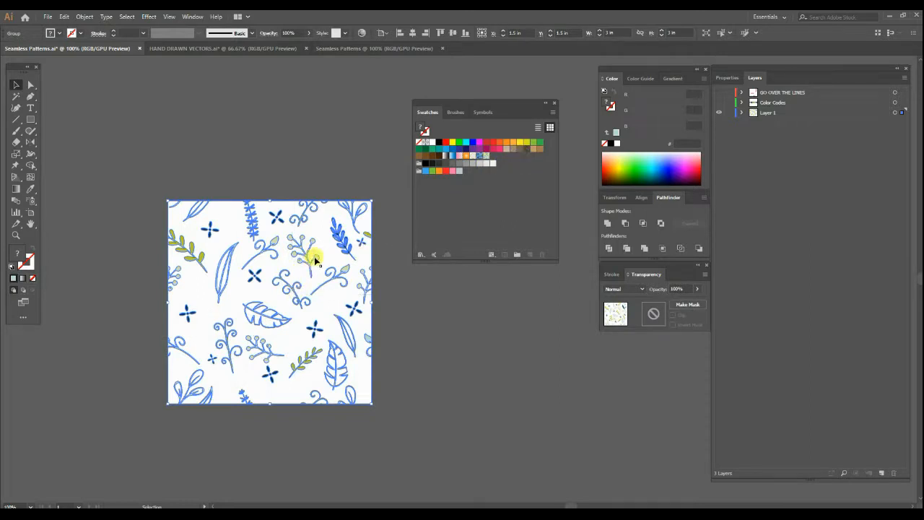
left_click_drag(315, 257, 528, 162)
left_click_drag(509, 156, 509, 156)
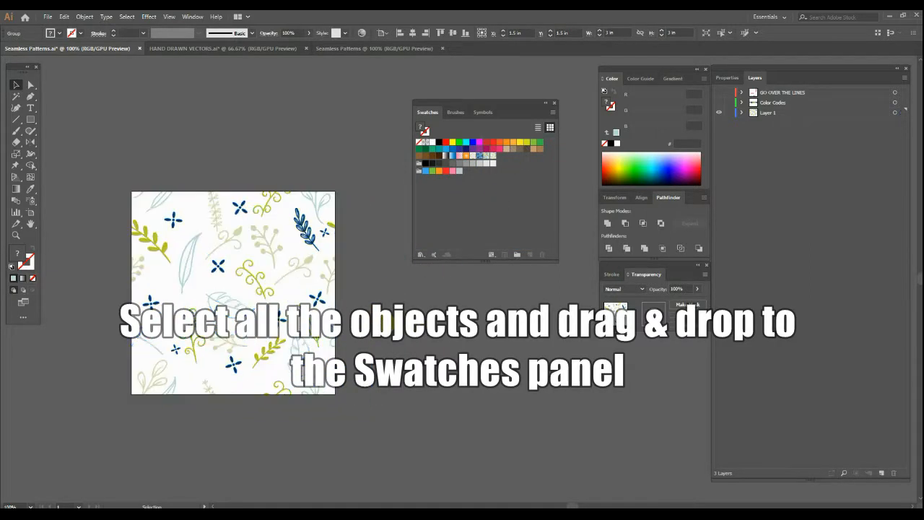
left_click(385, 307)
Draw a wide rectangle about 24.13 by 8.3 in below the artboard and fill it with the new botanical pattern swatch.
left_click_drag(377, 321, 382, 266)
scroll(374, 295, "down", 3)
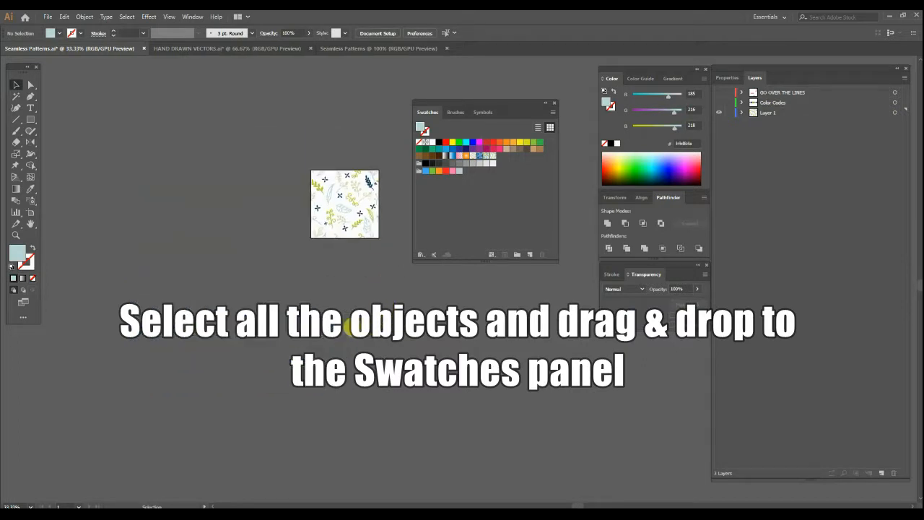
mouse_move(109, 303)
left_mouse_down()
mouse_move(499, 462)
mouse_move(655, 489)
left_mouse_up()
left_click(495, 156)
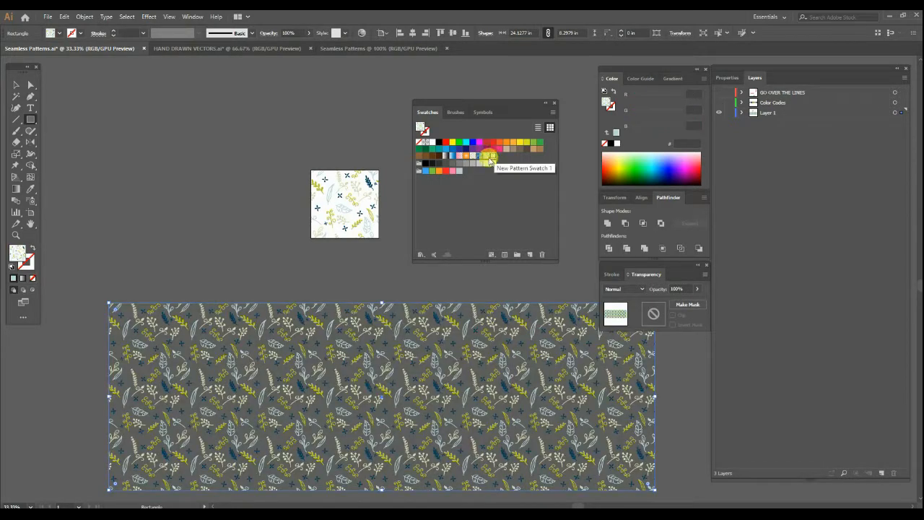
key("a")
left_click(355, 292)
Extend the artboard down and across so that it lies behind the large pattern-filled rectangle.
left_click_drag(209, 318, 222, 262)
scroll(192, 235, "down", 2)
left_click(31, 213)
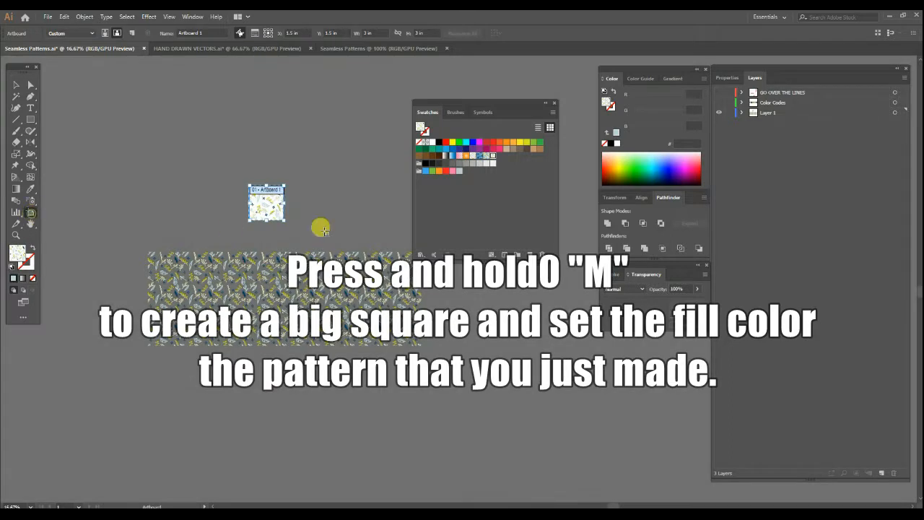
left_click_drag(250, 220, 6, 374)
left_click_drag(348, 310, 322, 347)
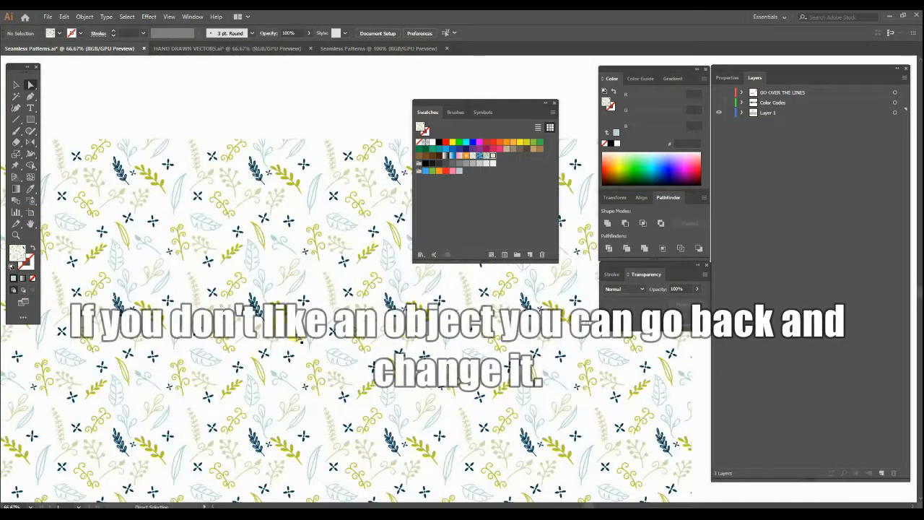
Inspect the repeat, revert the artboard enlargement and delete the large pattern-filled rectangle.
key("ctrl+minus")
left_click_drag(336, 220, 373, 288)
left_click(349, 283)
left_click_drag(389, 364, 388, 350)
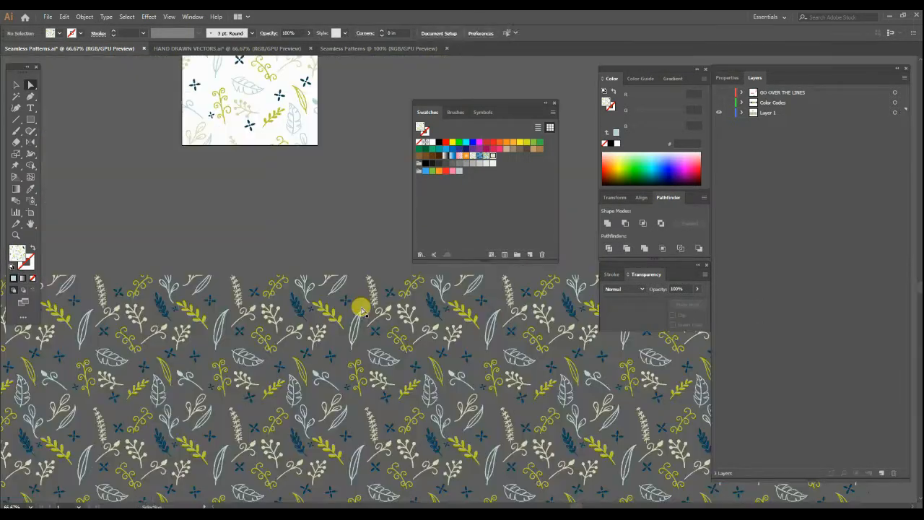
key("ctrl+shift+a")
key("ctrl+minus")
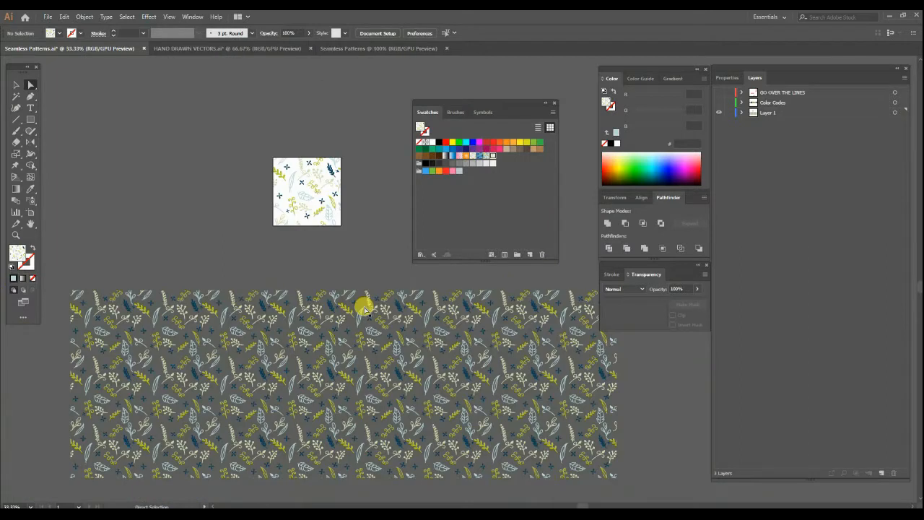
left_click_drag(361, 307, 365, 337)
left_click(365, 337)
key("Delete")
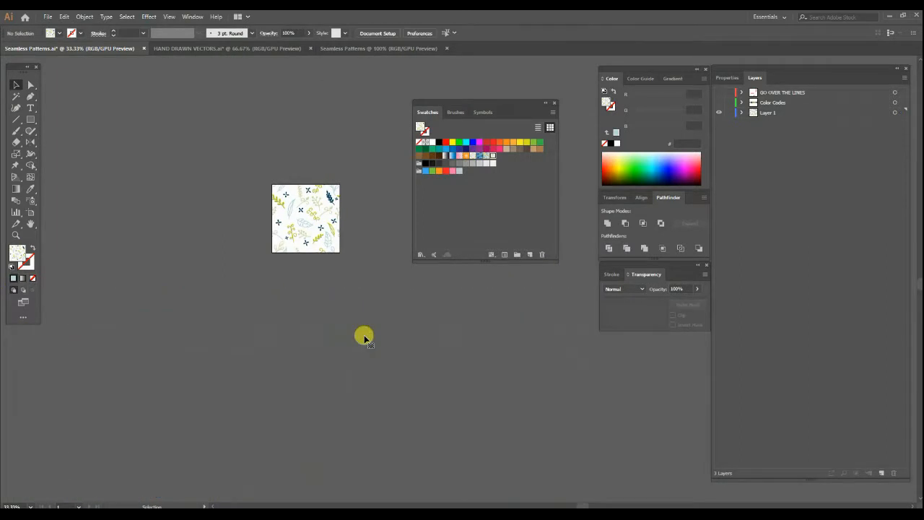
Recolour the navy leafy branch near the tile's upper-right corner with the olive green #bcc431 sampled from a curly branch.
scroll(340, 212, "up", 5)
key("a")
left_click(389, 231)
scroll(389, 231, "up", 2)
scroll(460, 318, "down", 2)
left_click_drag(448, 325, 365, 311)
key("i")
scroll(276, 340, "up", 4)
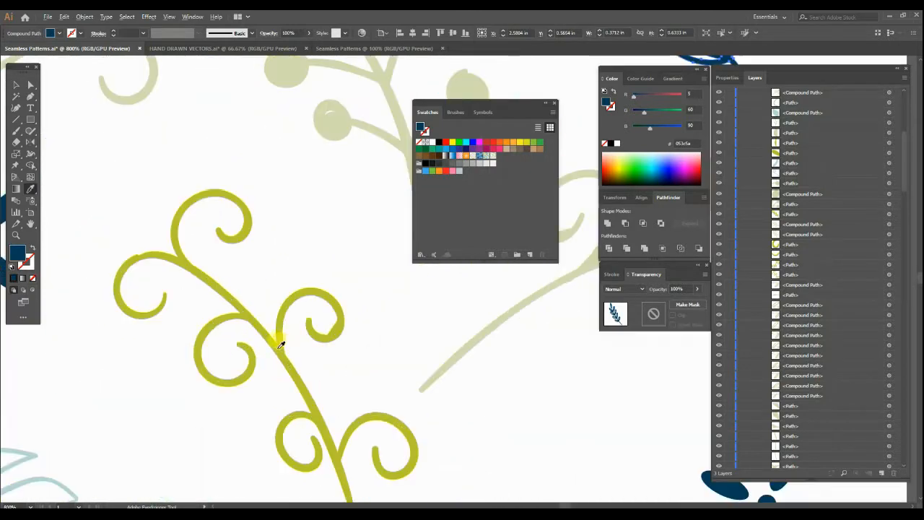
left_click(284, 347)
scroll(278, 344, "down", 3)
left_click_drag(461, 331, 376, 336)
key("v")
left_click(497, 326)
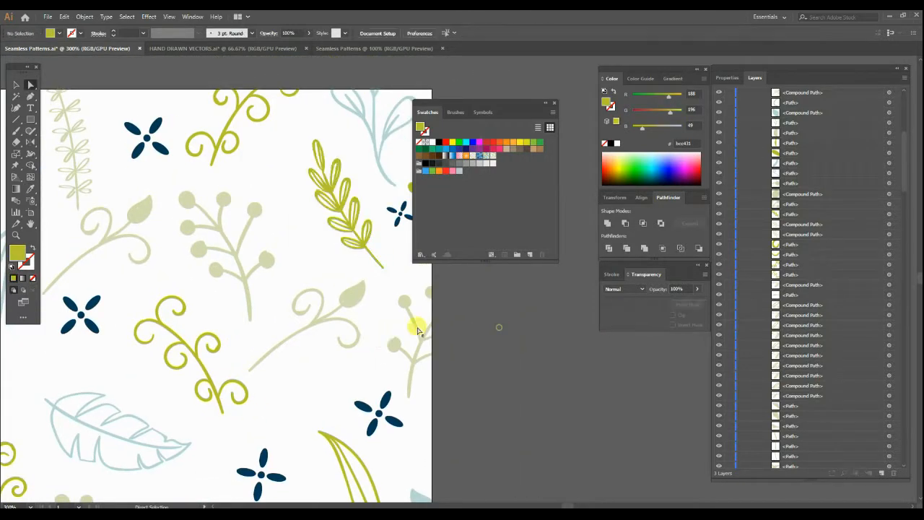
Collapse the contents of the cropped artwork's group under Layer 1.
left_click_drag(295, 336, 390, 326)
scroll(414, 319, "down", 3)
scroll(342, 281, "up", 1)
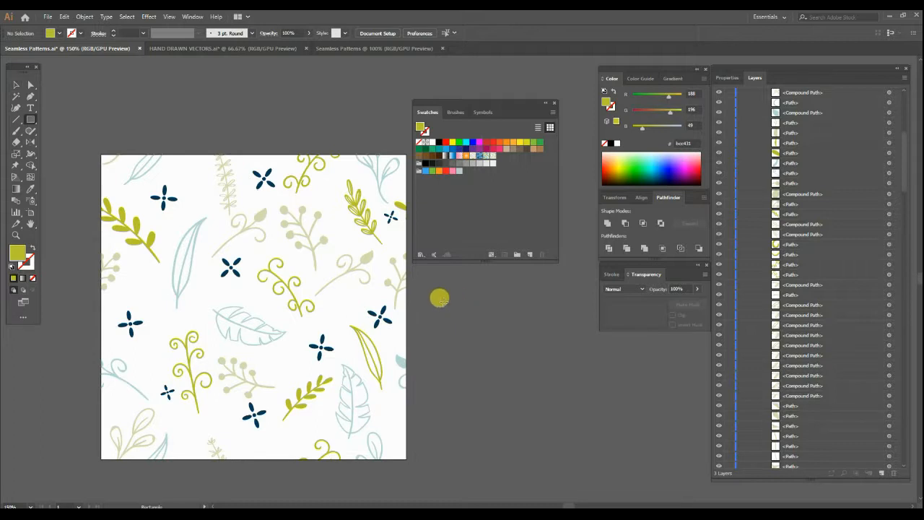
scroll(792, 191, "up", 5)
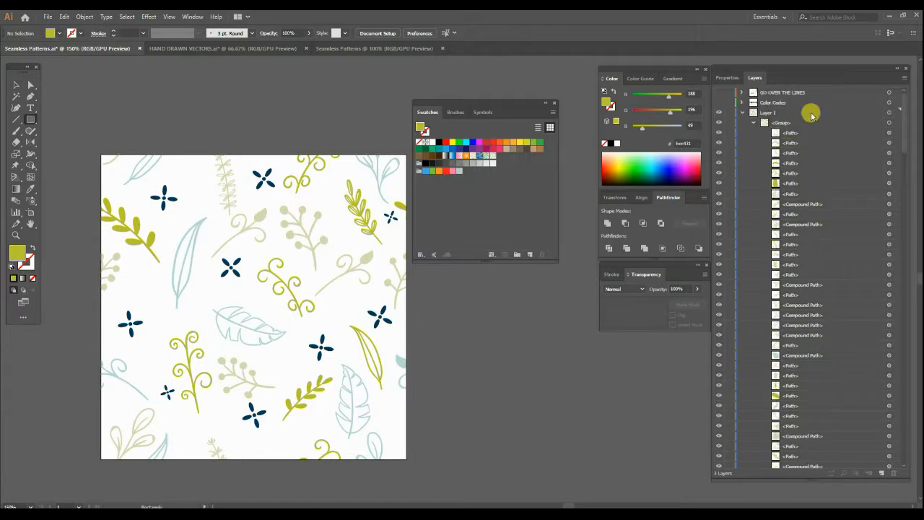
left_click(754, 123)
scroll(441, 339, "right", 2)
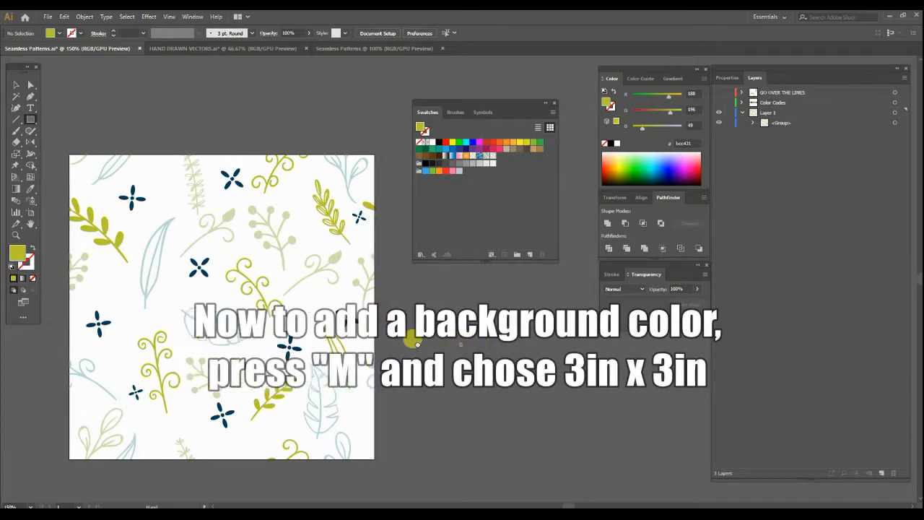
Create an olive green background rectangle 3 in wide and 3 in high beside the artboard.
left_click_drag(516, 103, 554, 69)
left_click(396, 307)
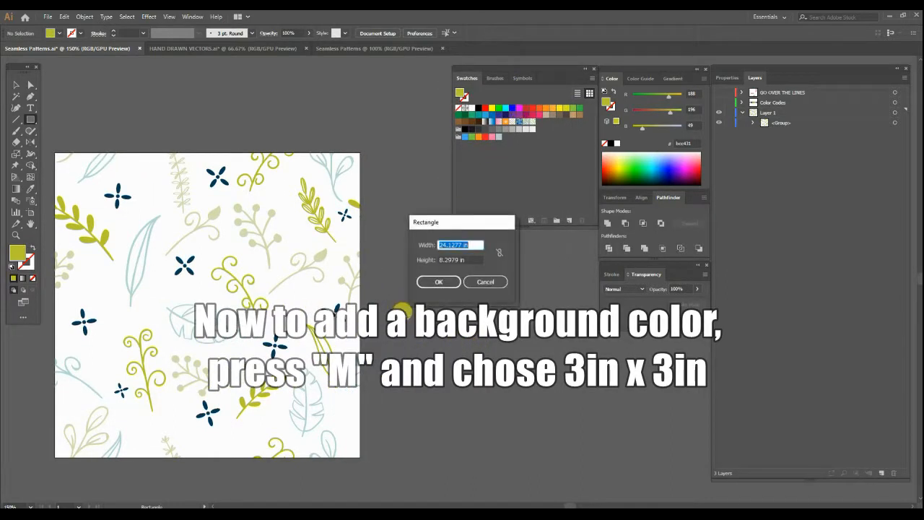
type("3")
key("Tab")
type("3")
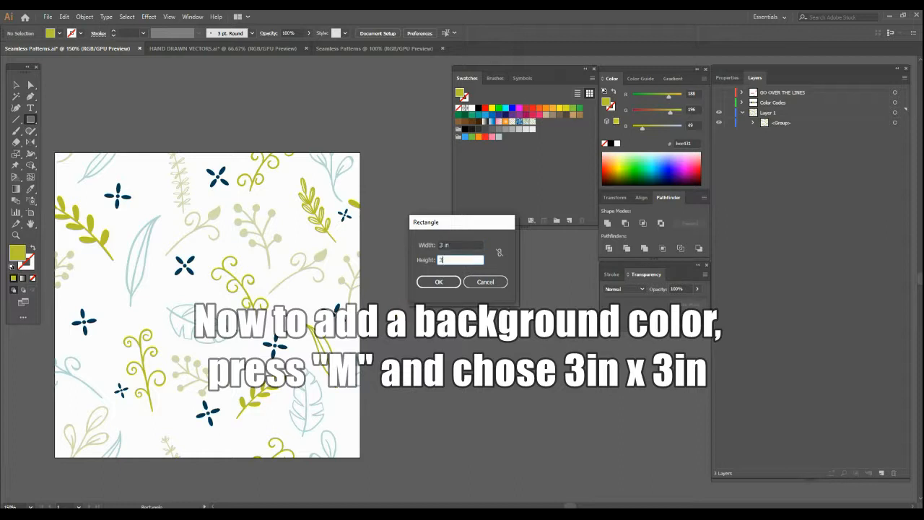
left_click(448, 280)
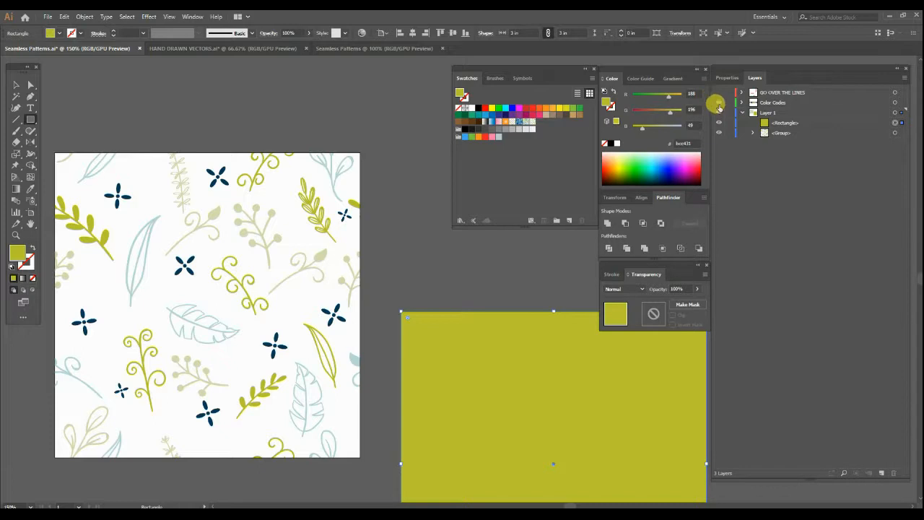
Show the Color Codes layer and fill the new square with the grey-teal #567577 sampled from its colour chips.
scroll(361, 249, "down", 1)
left_click_drag(380, 231, 360, 279)
key("a")
left_click_drag(421, 368, 361, 244)
key("i")
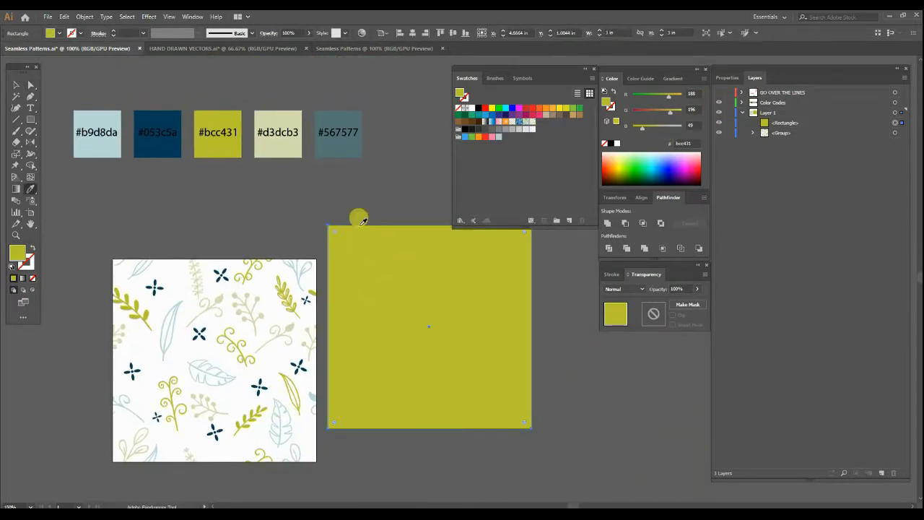
left_click(358, 147)
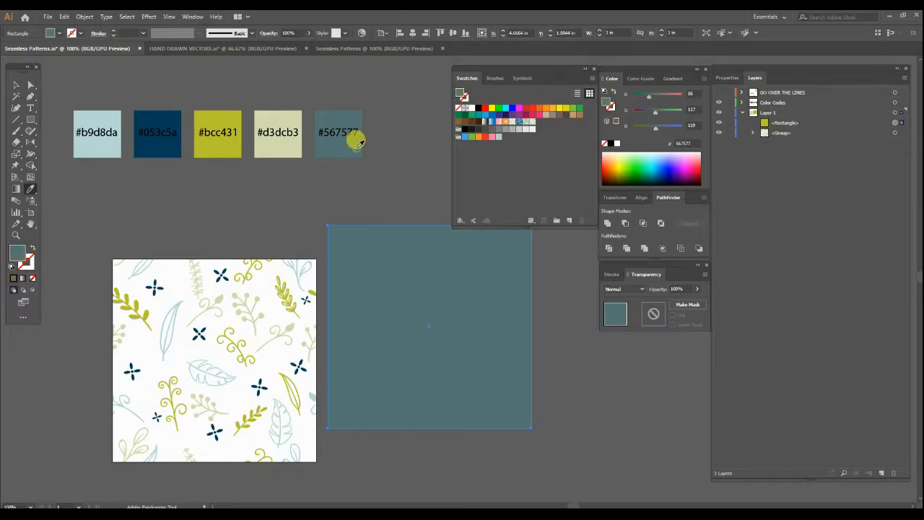
key("a")
left_click(381, 188)
Centre the grey-teal square horizontally and vertically on the artboard over the botanical tile.
left_click(390, 304)
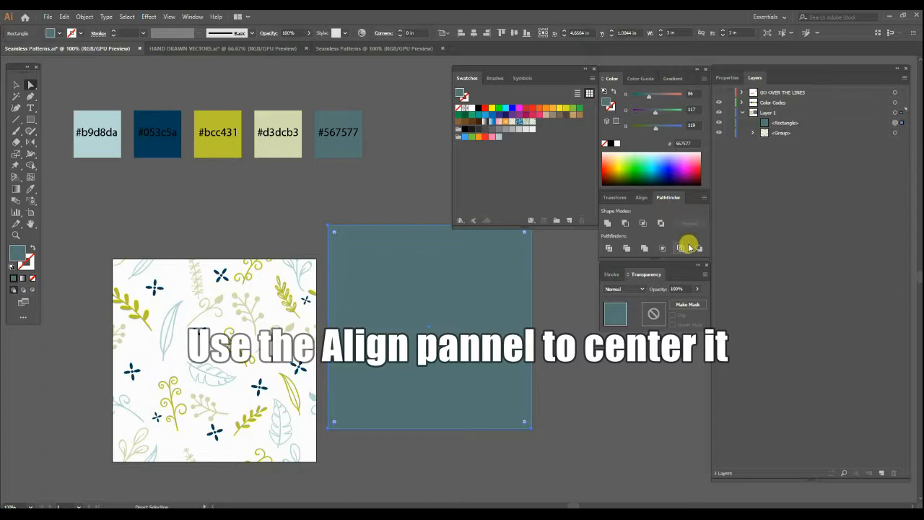
left_click(642, 198)
left_click(706, 277)
left_click(695, 281)
left_click(625, 223)
left_click(673, 225)
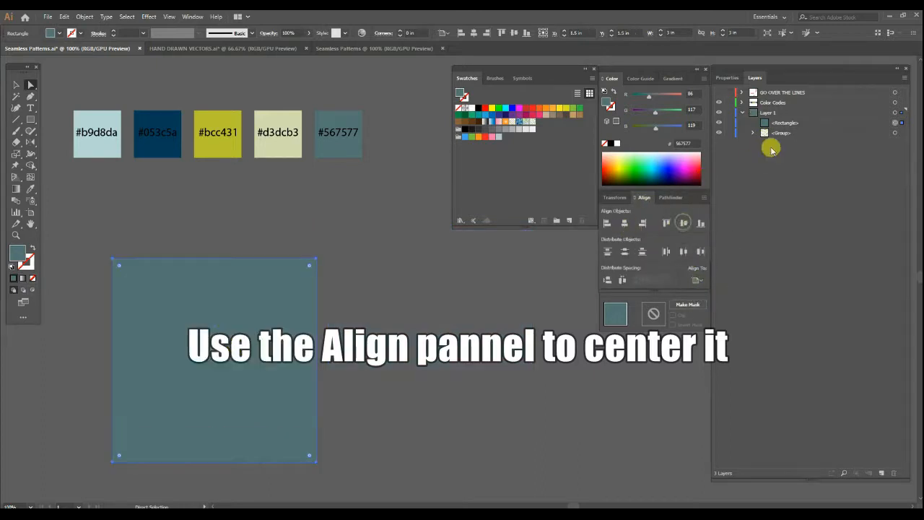
Move the grey-teal rectangle below the botanical group in Layer 1's stacking order so it forms the background.
left_click(780, 124)
left_click_drag(778, 124, 776, 137)
left_click(433, 290)
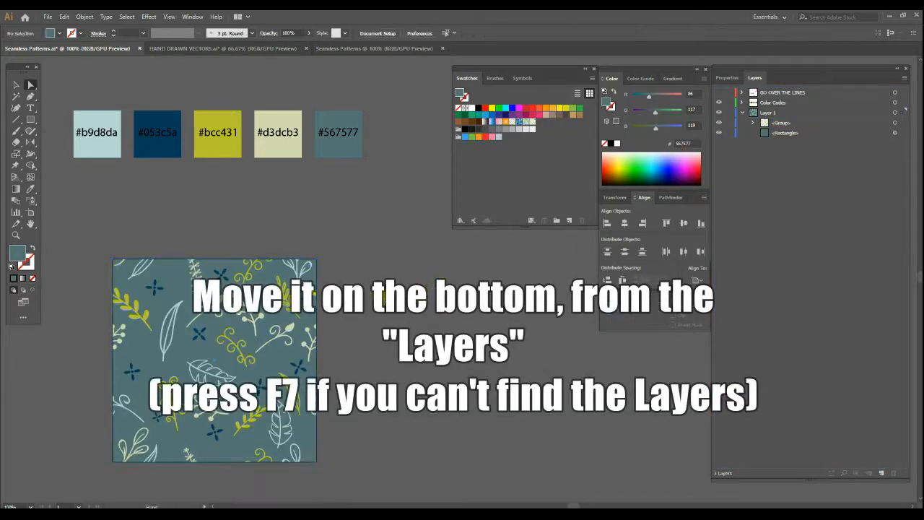
left_click_drag(388, 300, 415, 284)
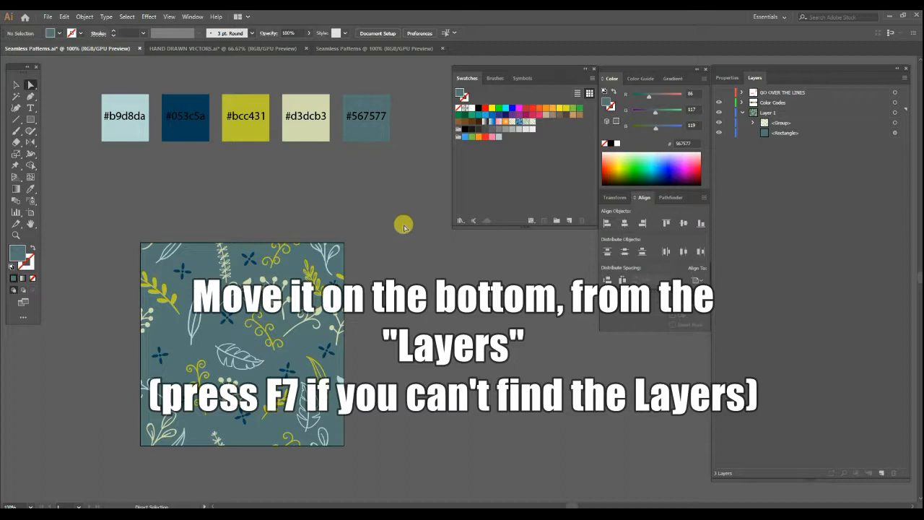
Group the botanical tile with its grey-teal background square and add the group to the swatches as a pattern.
scroll(273, 370, "down", 3)
key("ctrl+a")
key("ctrl+g")
left_click_drag(320, 282, 550, 121)
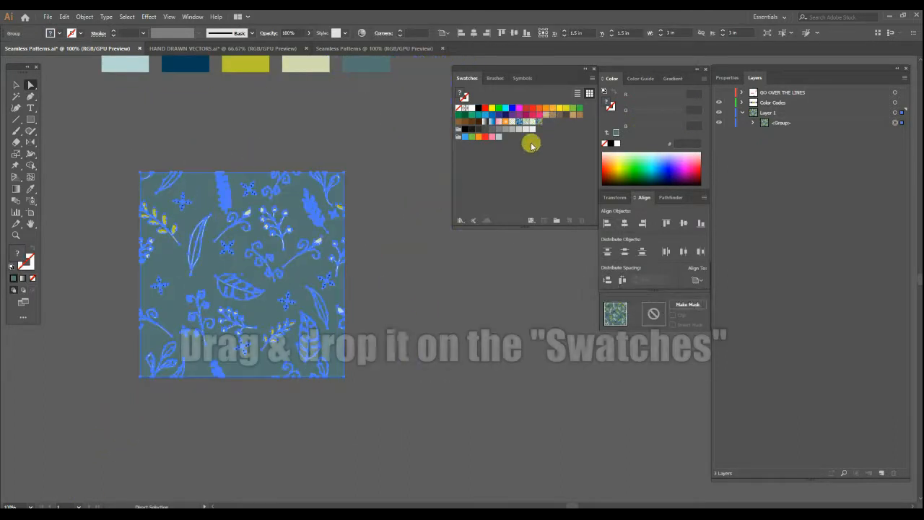
left_click(412, 349)
Draw a rectangle about 19.8 in wide and 9.6 in high in the empty area below the artboard.
scroll(412, 350, "down", 2, "alt")
scroll(406, 330, "down", 5)
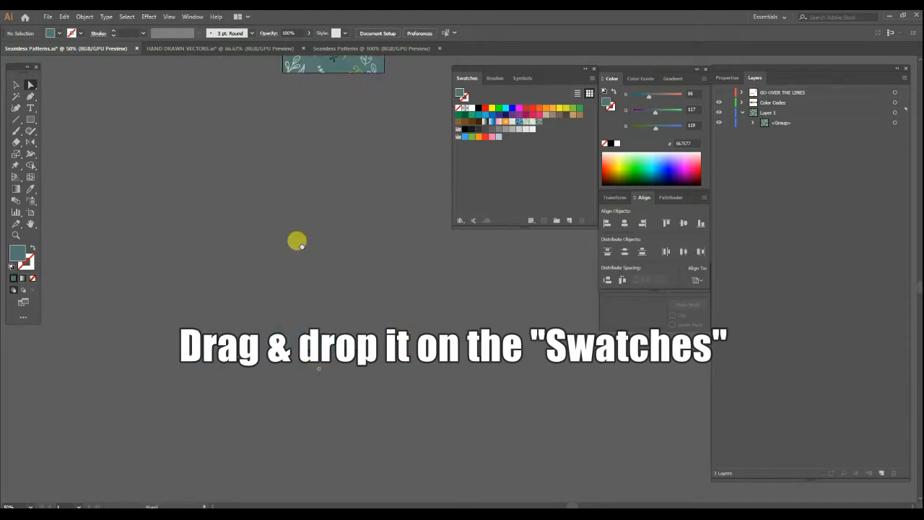
key("m")
mouse_move(78, 144)
left_mouse_down()
mouse_move(214, 248)
mouse_move(748, 467)
left_mouse_up()
scroll(540, 427, "down", 1, "alt")
scroll(542, 423, "down", 1, "alt")
left_click_drag(543, 407, 436, 355)
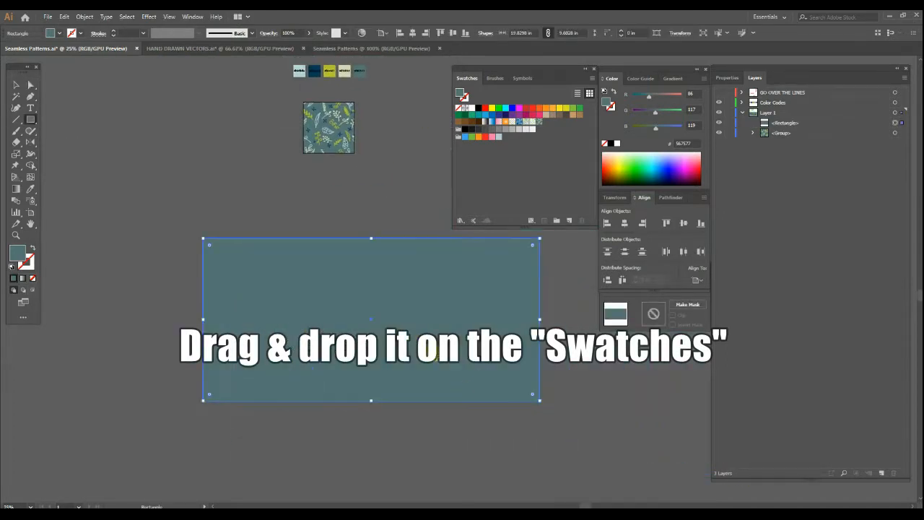
Fill the large rectangle with the new grey-teal botanical pattern swatch and deselect it.
scroll(437, 354, "up", 1, "alt")
left_click(538, 123)
key("a")
left_click(316, 166)
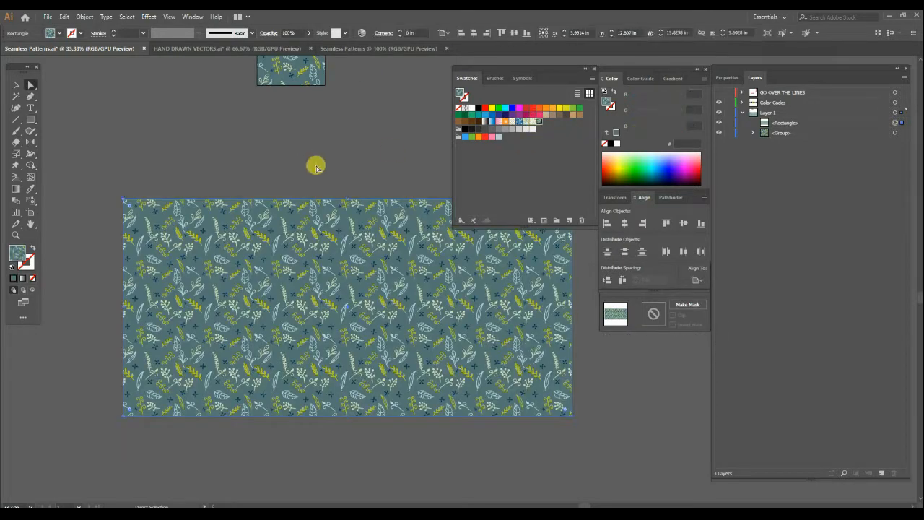
Examine the pattern-filled rectangle up close and as a whole to check that the tile repeats seamlessly.
scroll(299, 310, "up", 3, "alt")
scroll(367, 327, "down", 1)
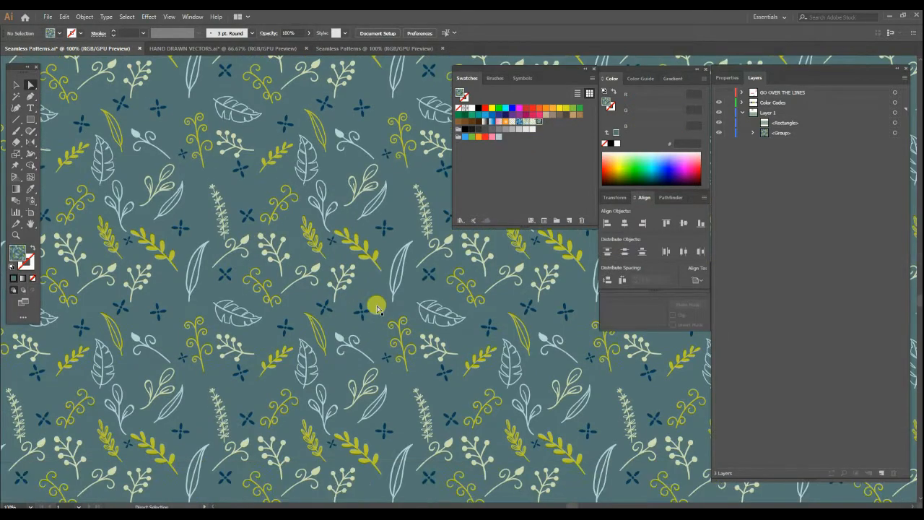
left_click_drag(364, 256, 263, 280)
mouse_move(437, 290)
left_mouse_down()
mouse_move(265, 290)
mouse_move(411, 316)
left_mouse_up()
scroll(410, 316, "down", 2, "alt")
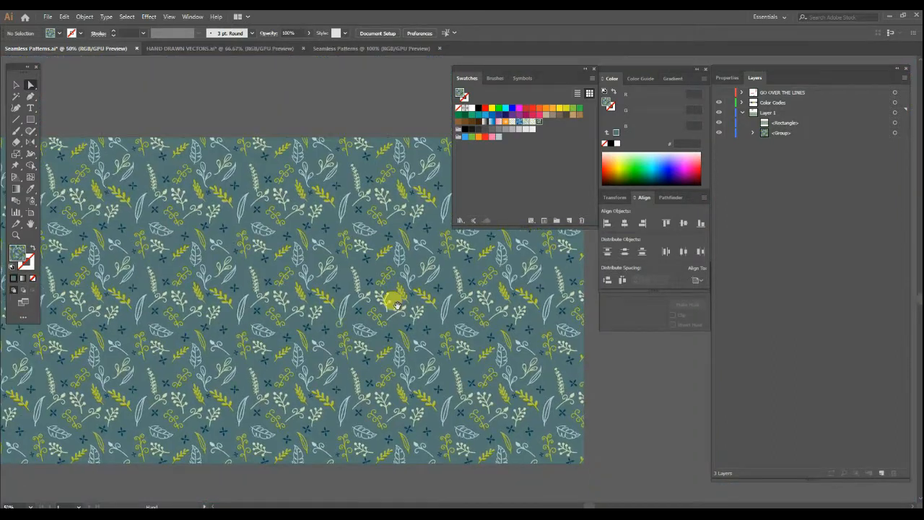
scroll(398, 306, "down", 1, "alt")
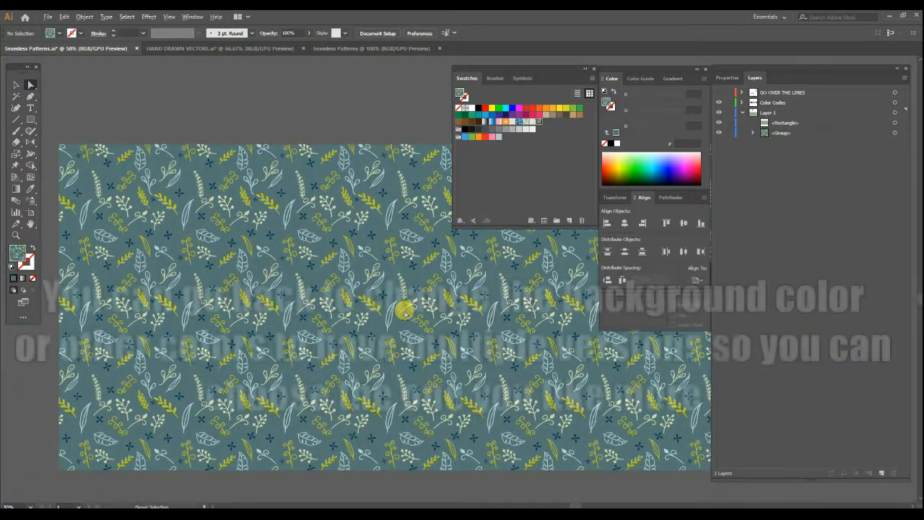
scroll(376, 325, "down", 1, "alt")
Recolour the tile's background square, trying magenta, orange and yellow swatches and settling on the pale yellow #fcfcc5.
left_click_drag(339, 168, 326, 223)
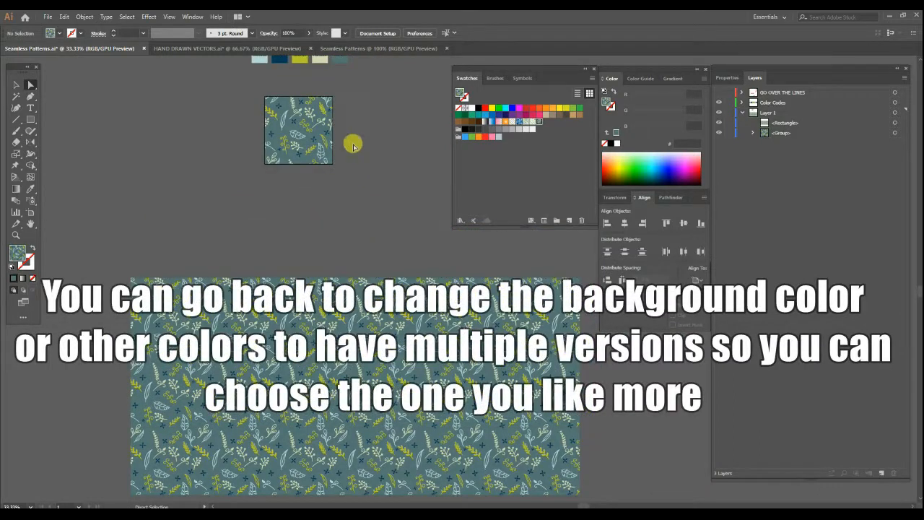
scroll(321, 166, "up", 1, "alt")
scroll(302, 116, "up", 1, "alt")
left_click(298, 136)
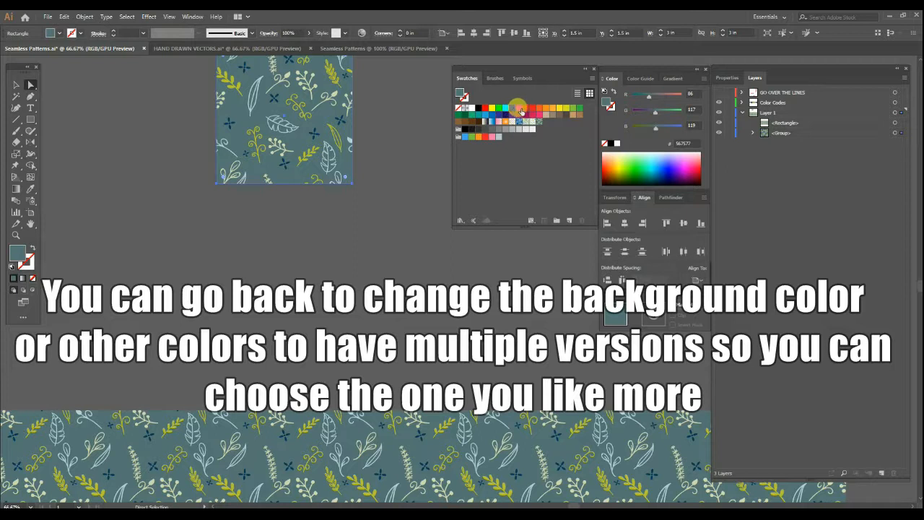
left_click(521, 110)
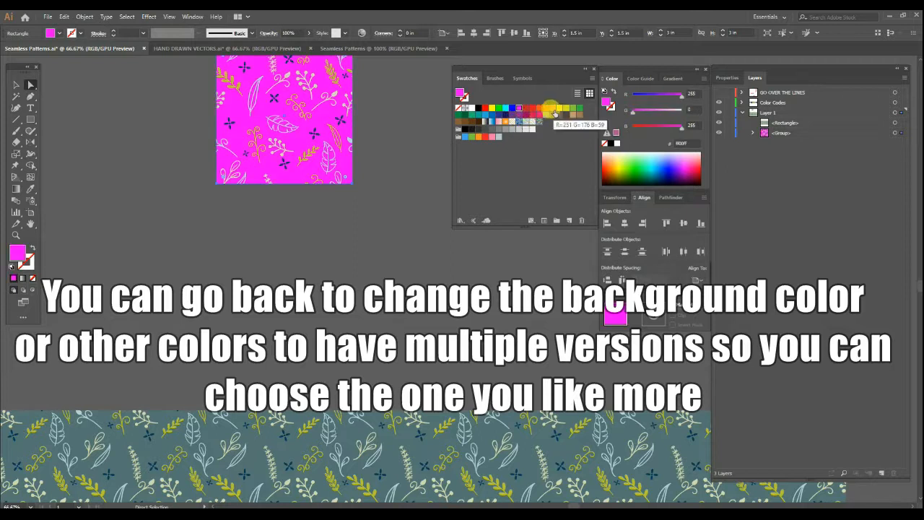
left_click(553, 110)
left_click(560, 110)
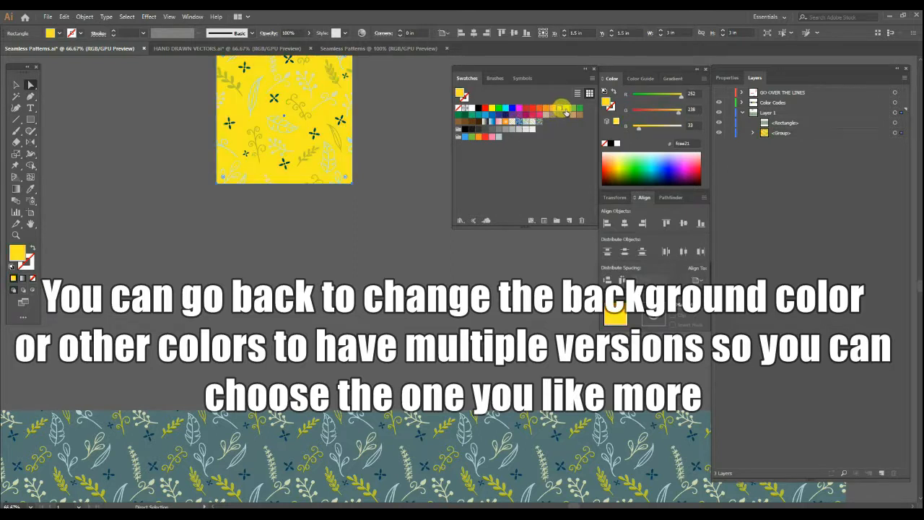
left_click(567, 110)
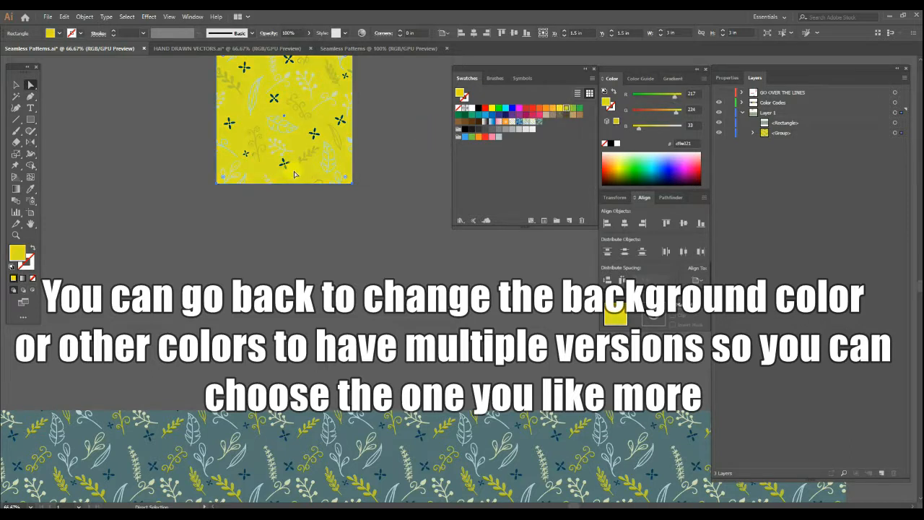
double_click(13, 251)
left_click(468, 209)
left_click(663, 213)
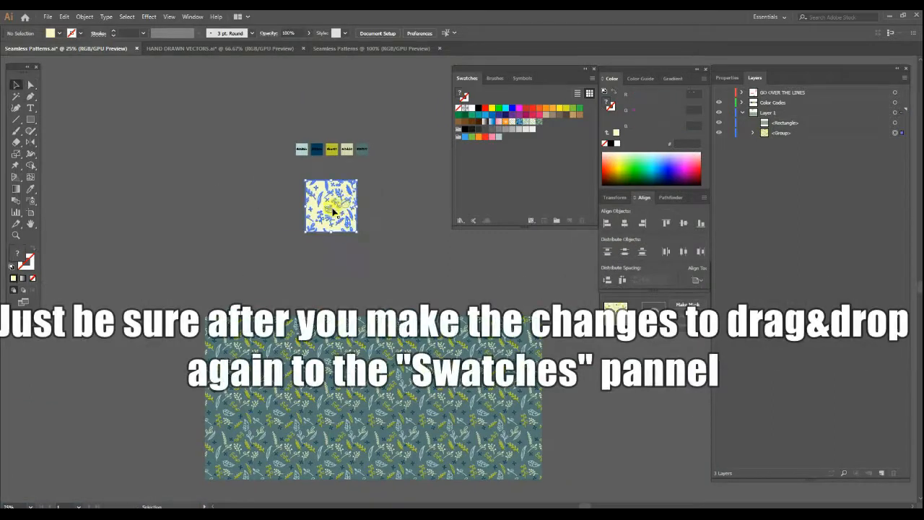
Add the recoloured pale yellow tile to the swatches as a pattern and duplicate the large grey-teal pattern rectangle below itself.
left_click_drag(333, 210, 568, 129)
left_click_drag(400, 292, 385, 182)
left_click(386, 307)
scroll(388, 305, "down", 2)
left_click_drag(390, 301, 372, 267)
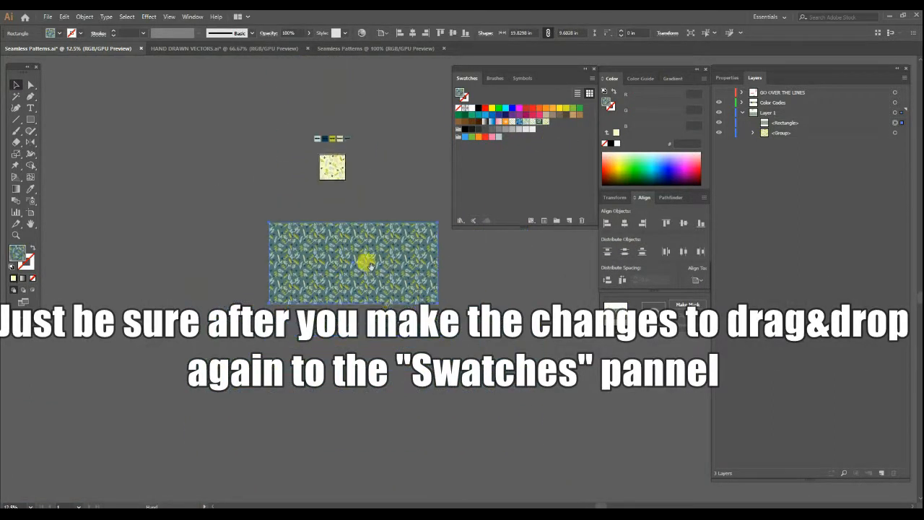
Fill the duplicate rectangle with the pale yellow pattern swatch and move it up against the grey-teal rectangle's lower edge.
left_click(546, 122)
left_click(500, 309)
scroll(390, 328, "up", 2)
scroll(385, 326, "up", 1)
left_click_drag(346, 380, 349, 312)
left_click(600, 394)
scroll(276, 273, "up", 5)
scroll(278, 279, "down", 5)
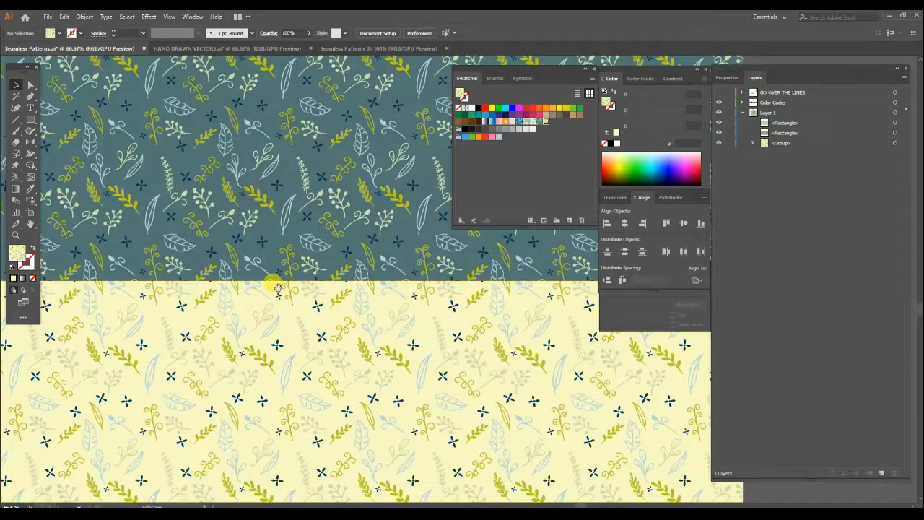